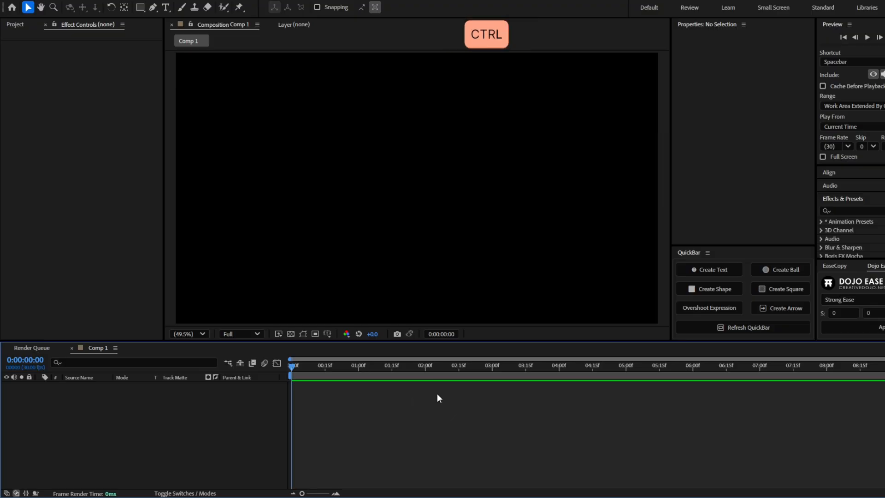
Create a white comp-size solid layer named Liquid
key(ctrl+y)
text(Liquid)
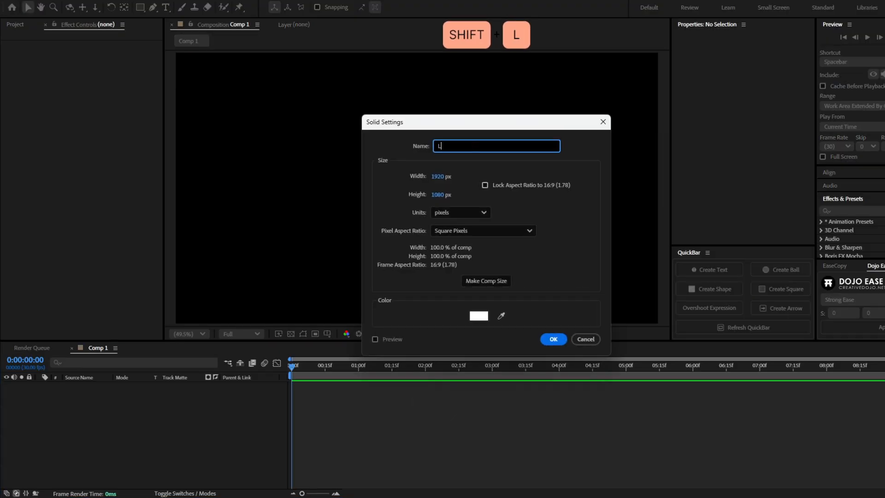
click(557, 340)
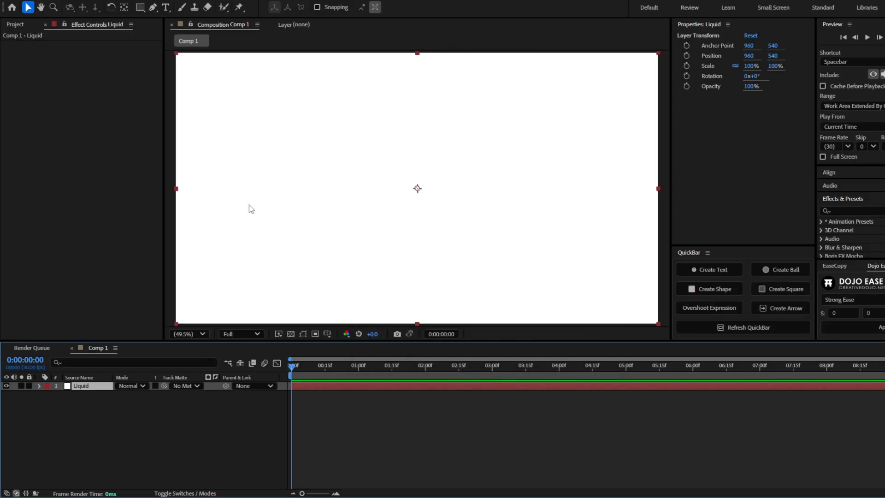
Apply the CC Particle Systems II effect to the Liquid layer
key(ctrl)
key(ctrl+space)
text(CC Particl)
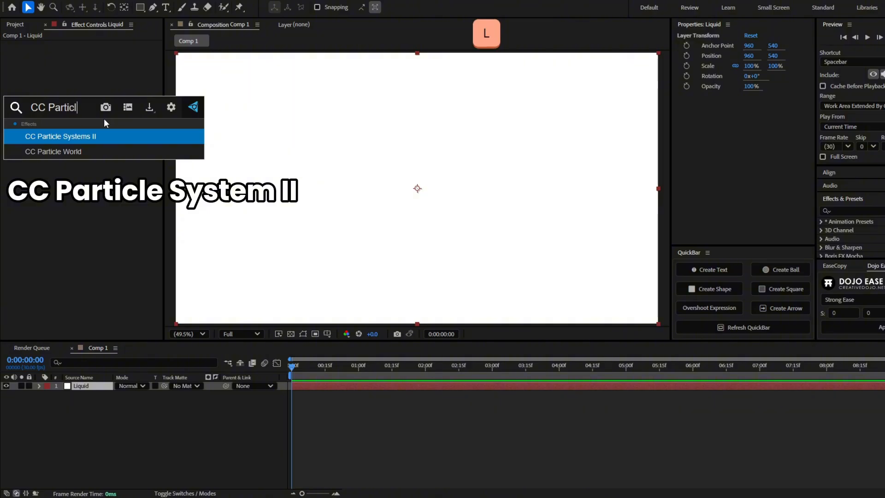
key(Return)
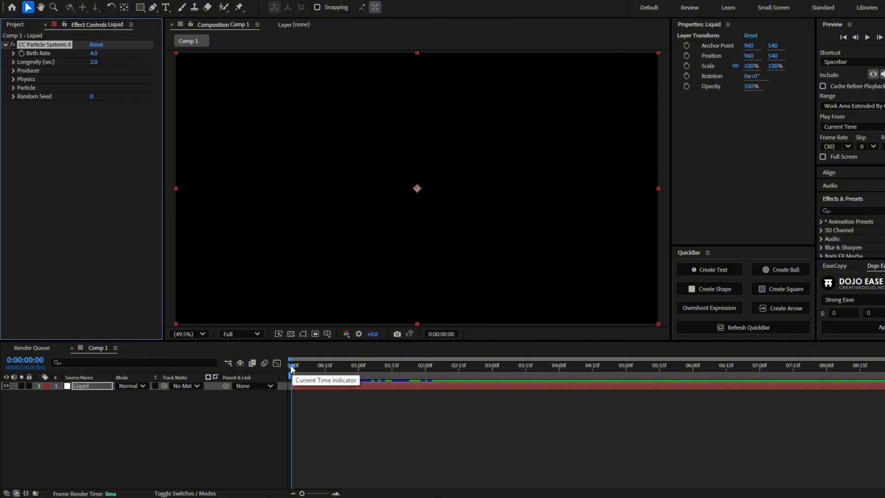
Set the particle system's physics velocity to 0.0 so the particles only fall
drag(294, 364, 287, 383)
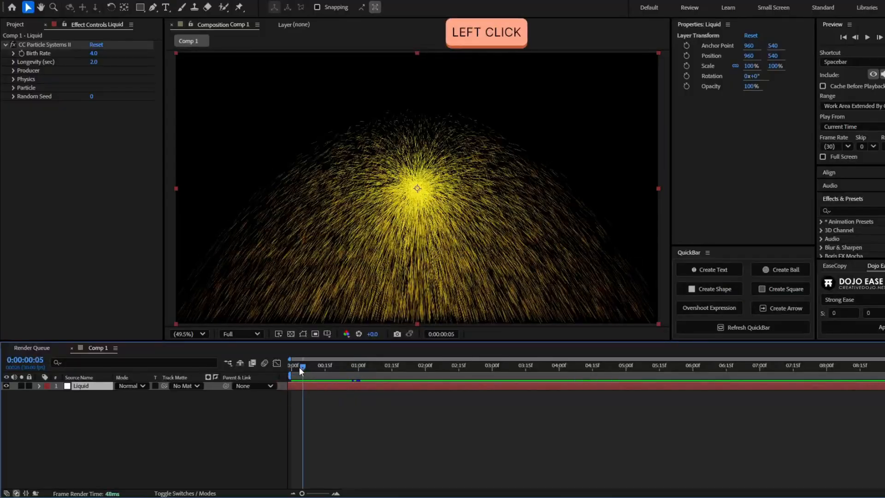
click(291, 365)
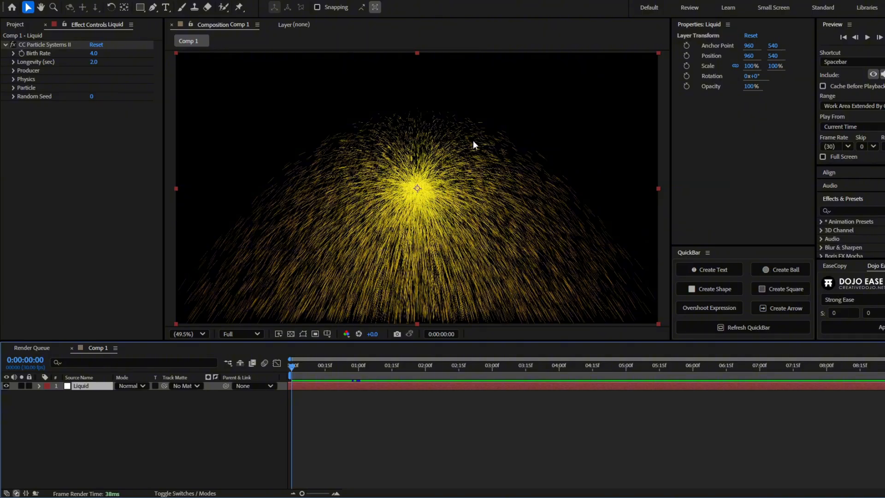
click(13, 80)
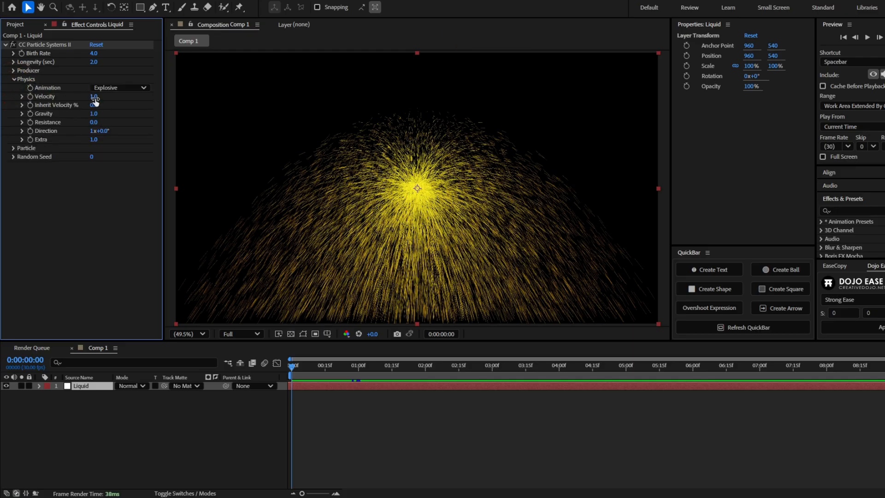
drag(95, 98, 21, 120)
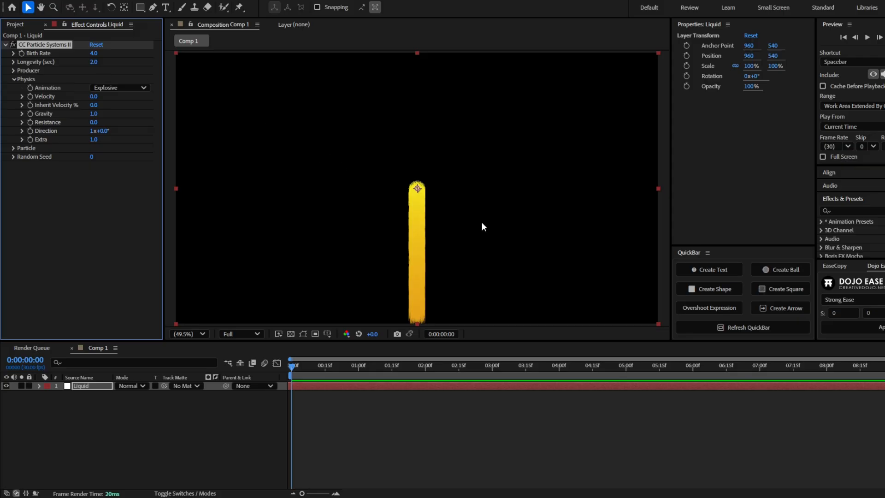
Keyframe the particle producer's position at about 610, 388 at 0:00, 959, 852 at 0:22 and 1415, 400 at 1:20
click(12, 70)
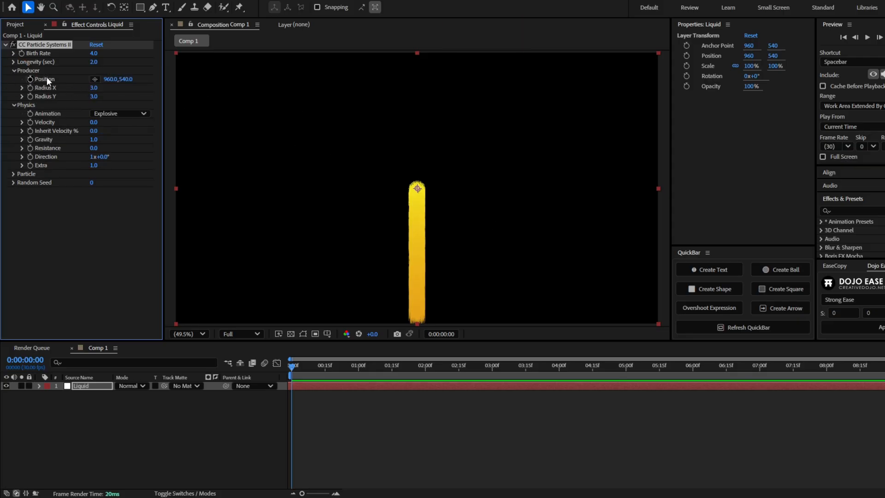
click(95, 79)
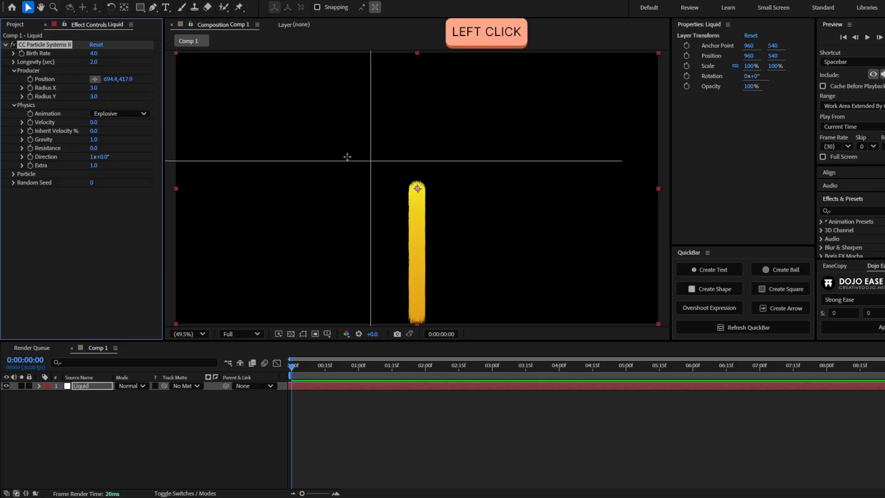
click(329, 151)
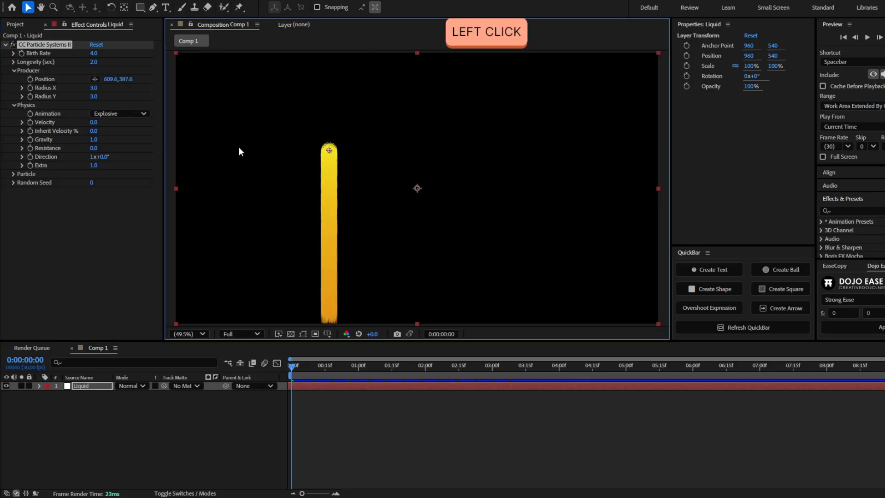
click(30, 79)
key(u)
click(340, 366)
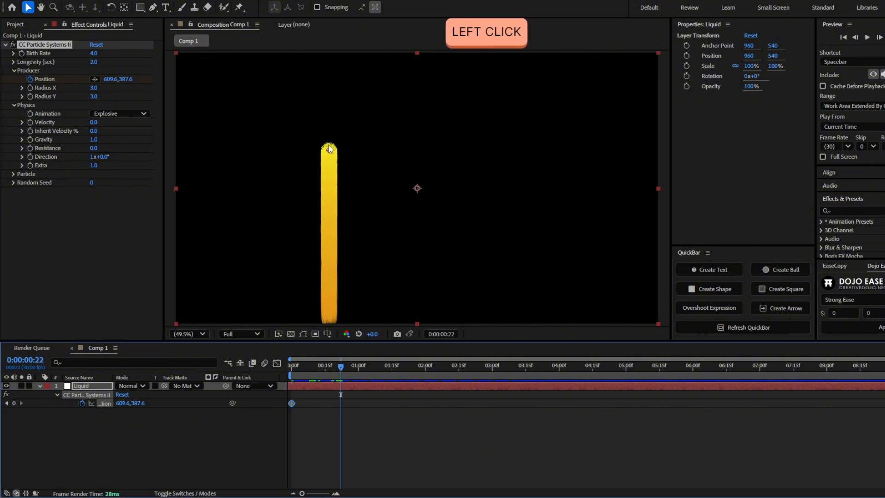
drag(329, 151, 417, 267)
drag(378, 368, 404, 367)
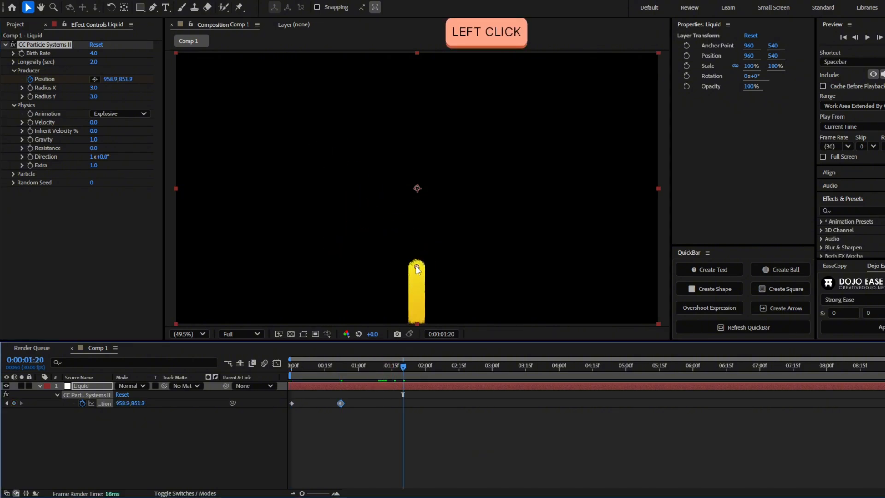
drag(413, 281, 532, 153)
Scrub and play the composition from the start to review the moving particle stream
drag(363, 369, 241, 386)
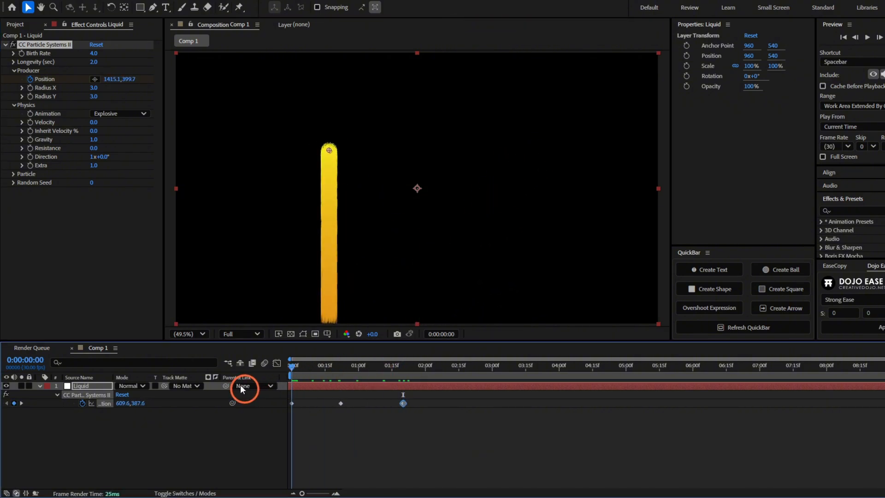
click(333, 372)
drag(332, 372, 281, 391)
key(space)
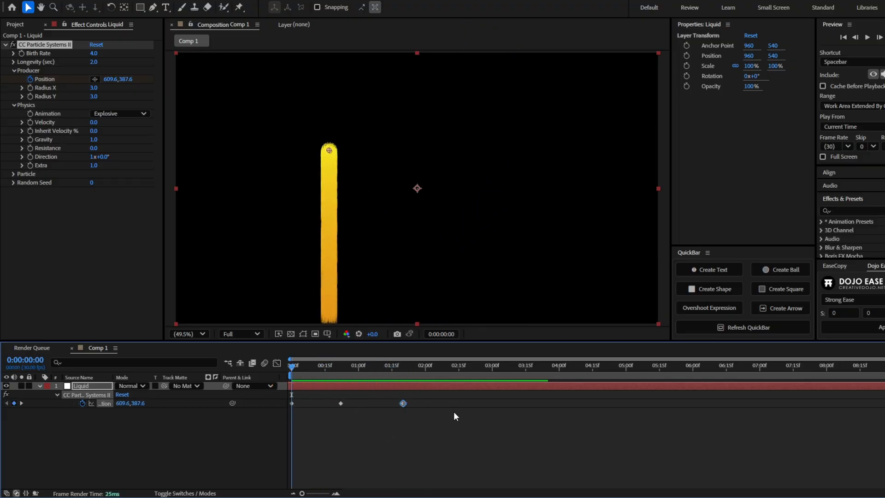
drag(443, 410, 259, 397)
Add a null object above the Liquid layer and rename it Controller
click(334, 385)
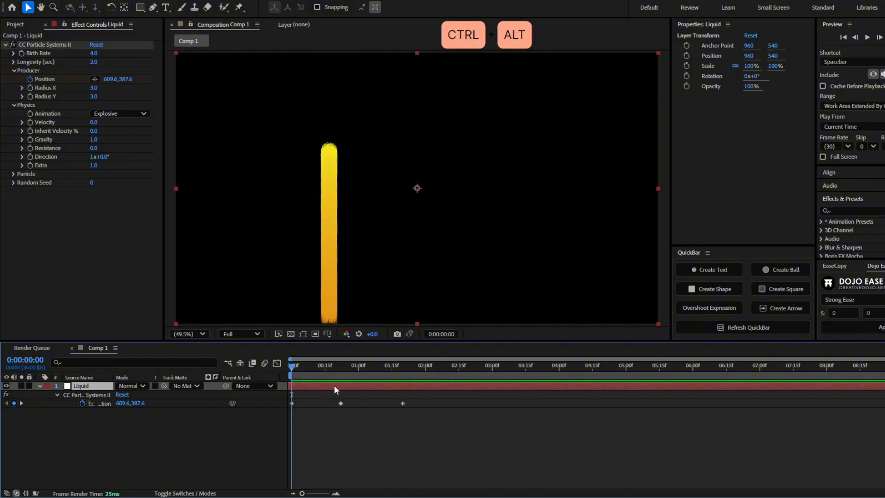
key(ctrl+alt+shift+y)
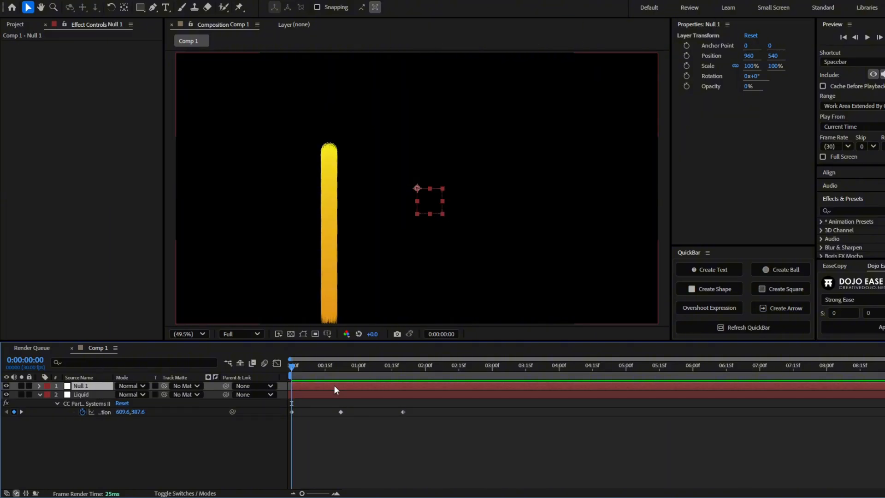
key(Return)
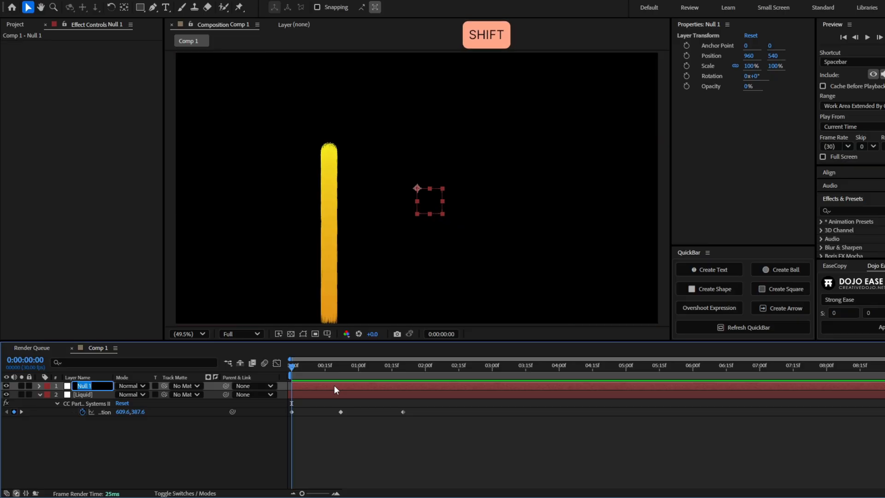
text(Controller)
key(Return)
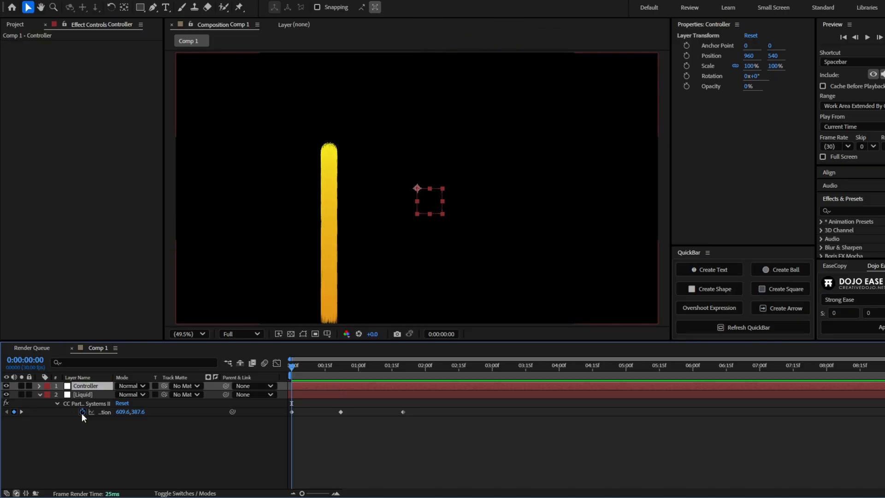
Give the Liquid layer's producer position the expression thisComp.layer("Controller").toComp([0,0,0]) and remove its existing keyframes
alt+click(82, 411)
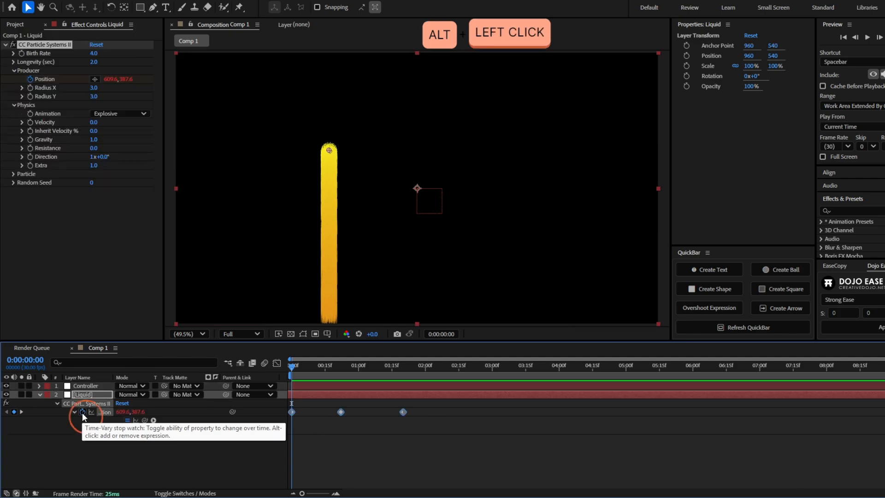
drag(144, 420, 84, 386)
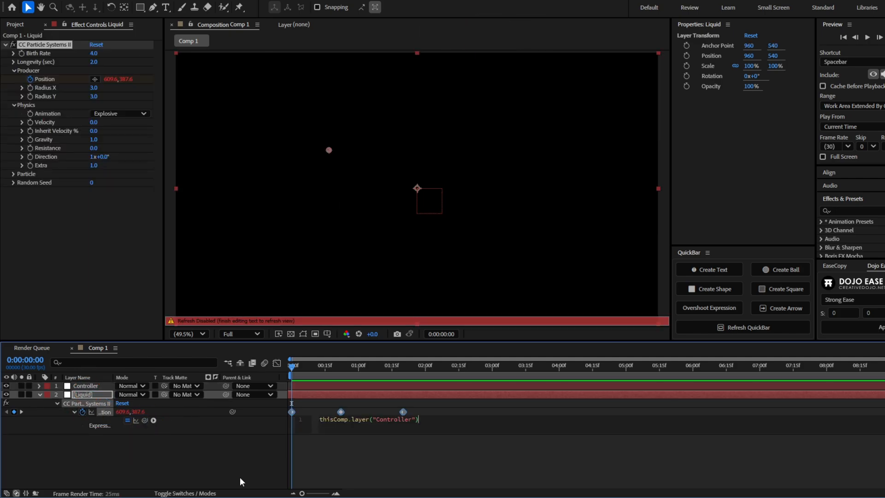
text(.)
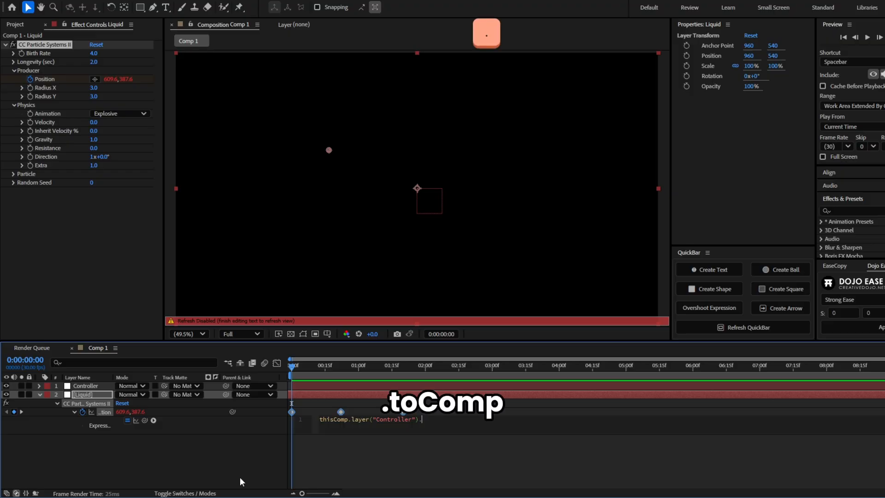
text(tocomp)
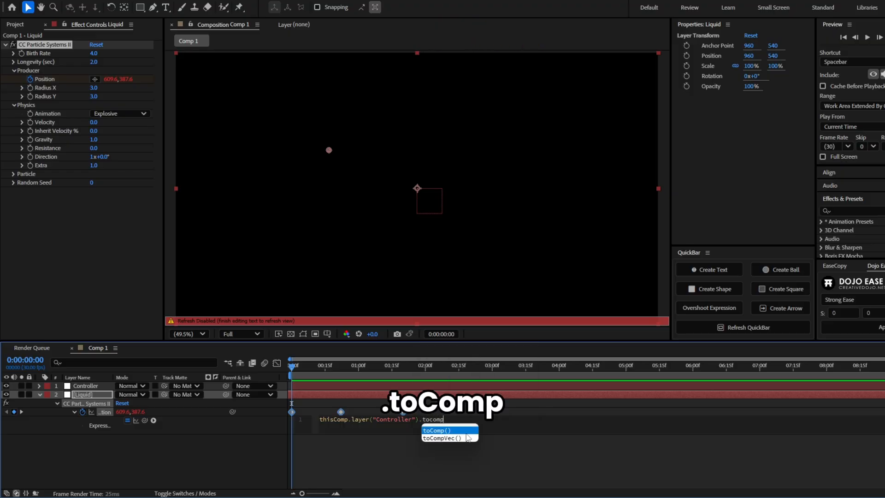
key(Return)
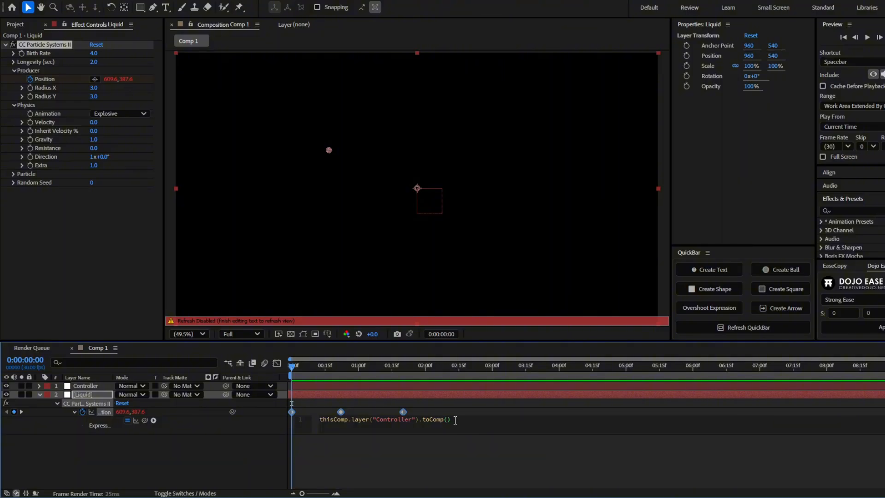
key(shift)
text([)
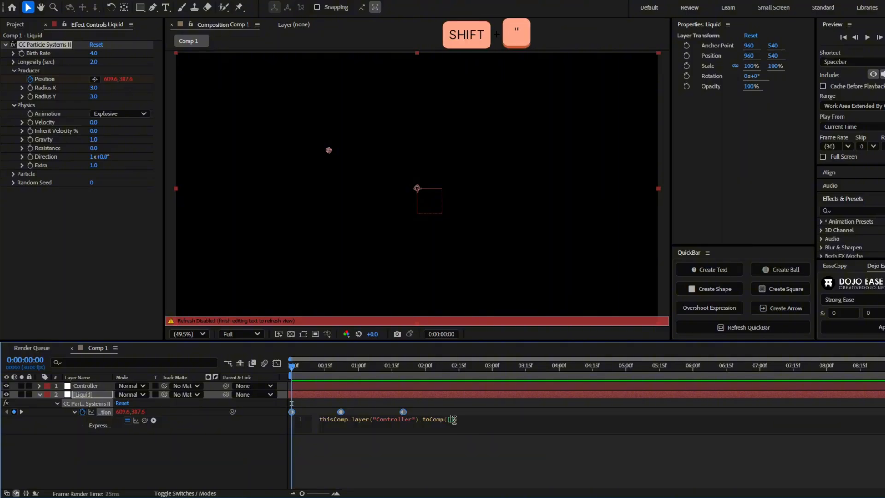
text(0)
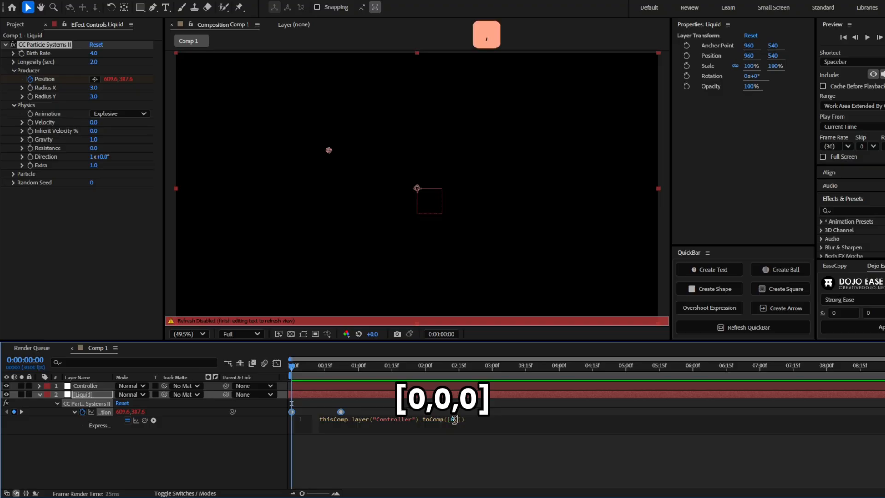
text(,0,0)
click(400, 453)
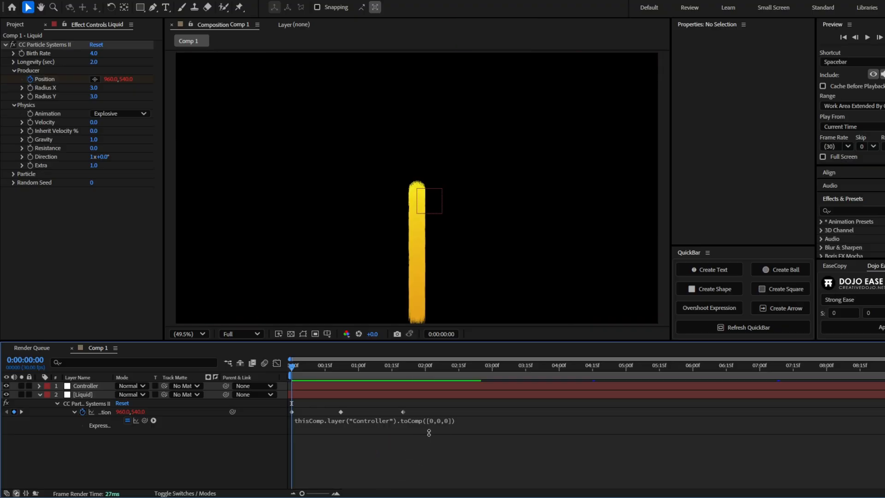
click(83, 412)
Move the Controller null to about 322, 296 and keyframe its position at 0:00
click(346, 387)
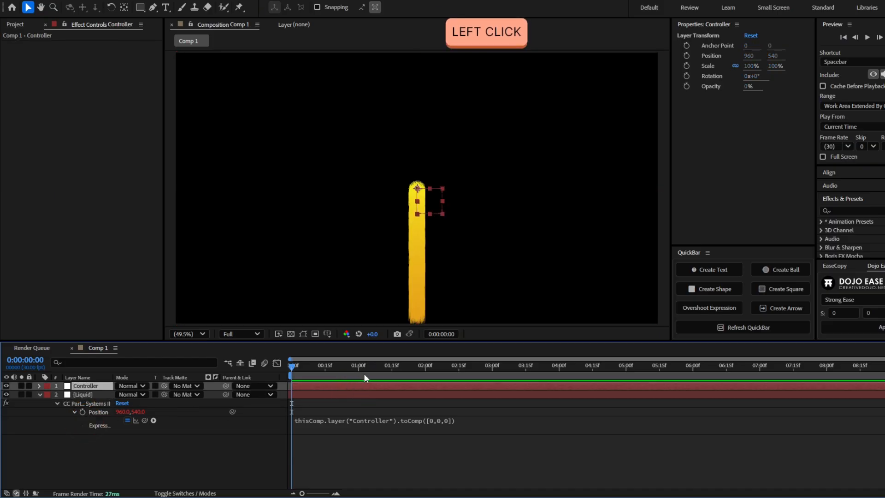
drag(428, 205, 258, 127)
key(u)
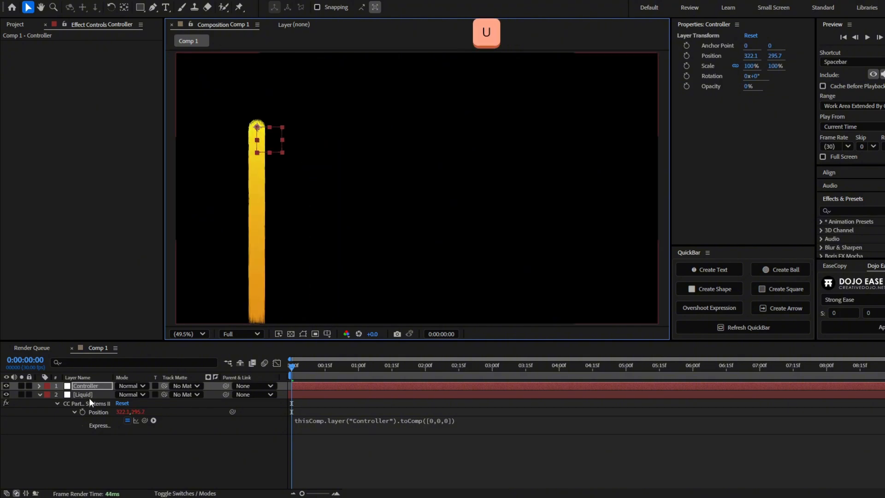
click(87, 386)
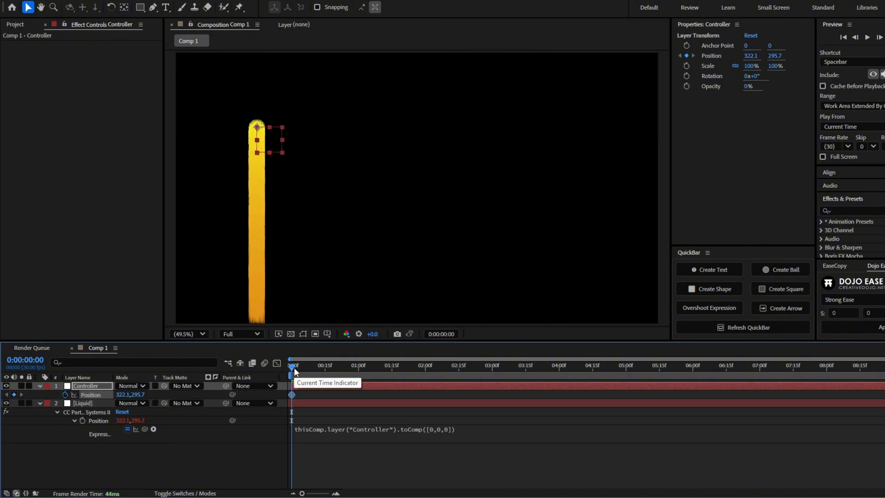
Add four more Controller position keyframes that zigzag across the frame, ending at about 1012, 326 at 0:00:02:10
click(321, 368)
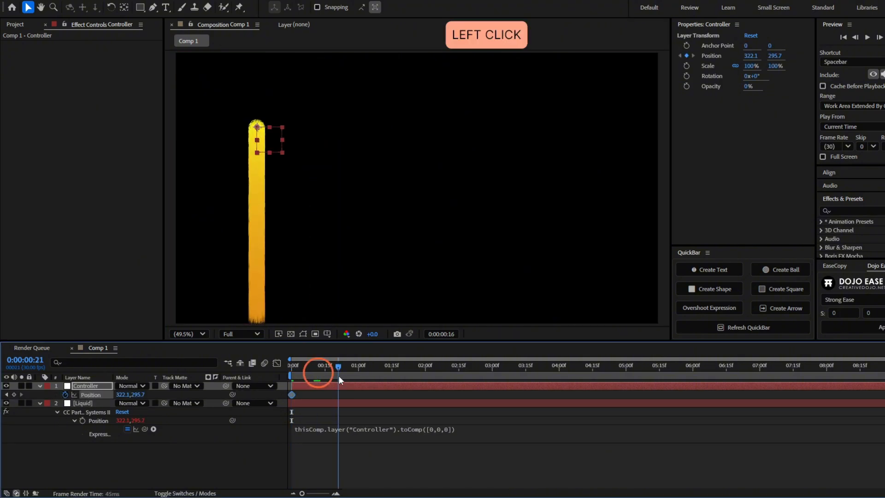
drag(325, 375, 326, 375)
drag(257, 128, 379, 104)
click(374, 369)
click(447, 369)
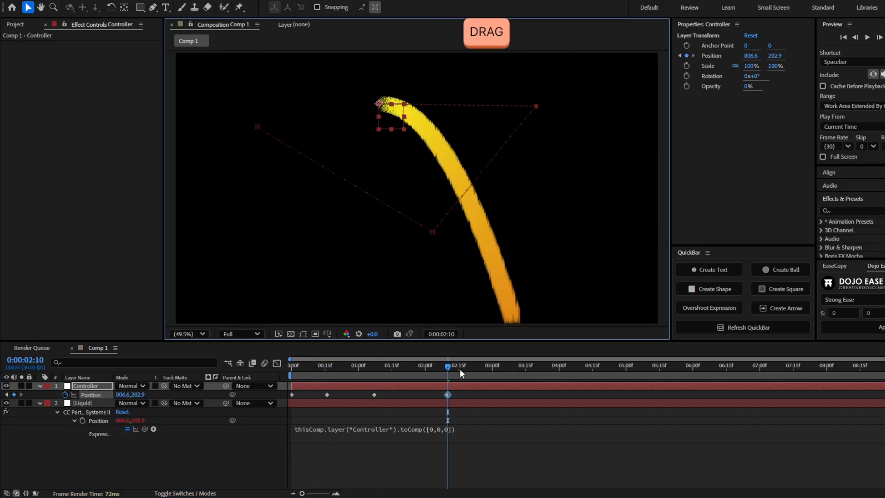
drag(447, 395, 407, 394)
drag(391, 125, 443, 156)
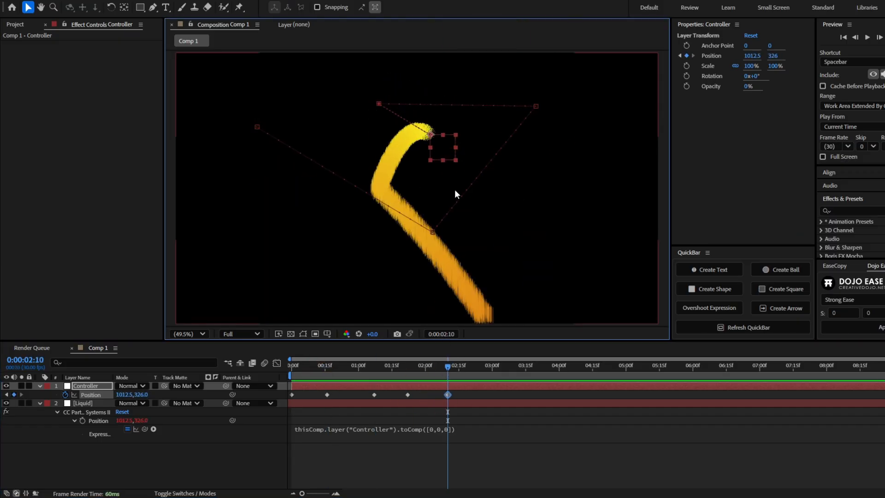
Convert the points of the Controller's motion path into smooth Bezier curves with the Pen tool
key(g)
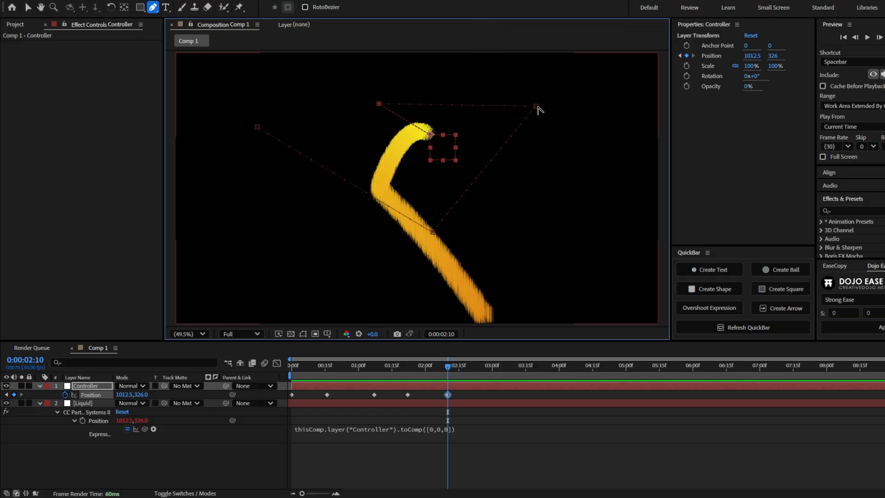
drag(536, 107, 507, 68)
drag(433, 231, 476, 220)
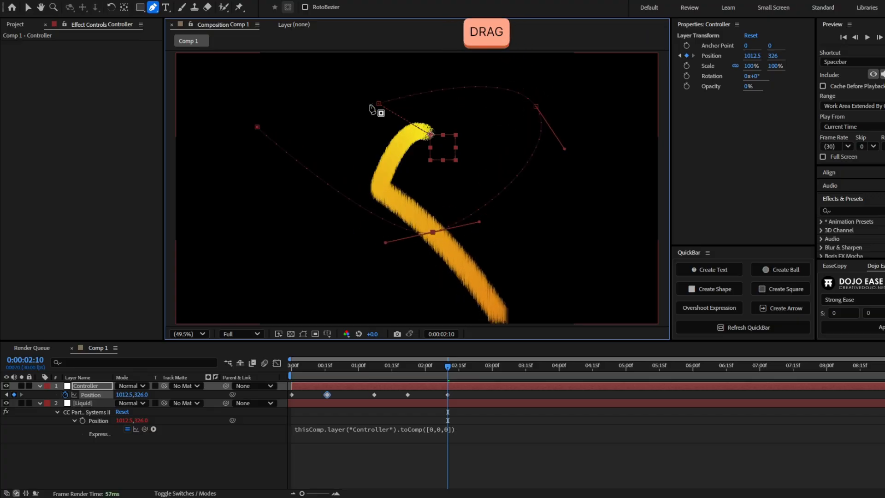
drag(379, 104, 381, 160)
click(432, 135)
drag(258, 127, 275, 193)
Reshape the motion path by moving its last three points, ending at about 1091, 235, adjust the end handle, and preview from 0:00
key(v)
drag(431, 135, 451, 112)
drag(379, 104, 374, 119)
drag(536, 106, 510, 102)
drag(450, 112, 455, 173)
click(447, 383)
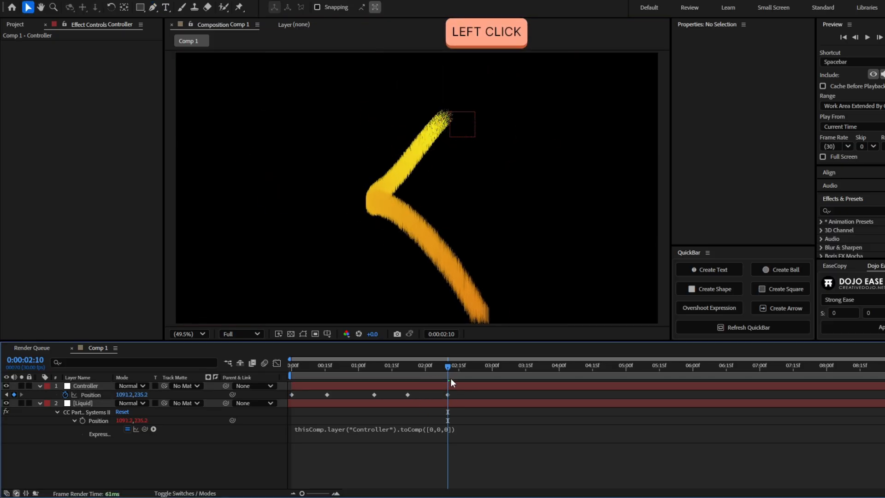
drag(448, 364, 109, 379)
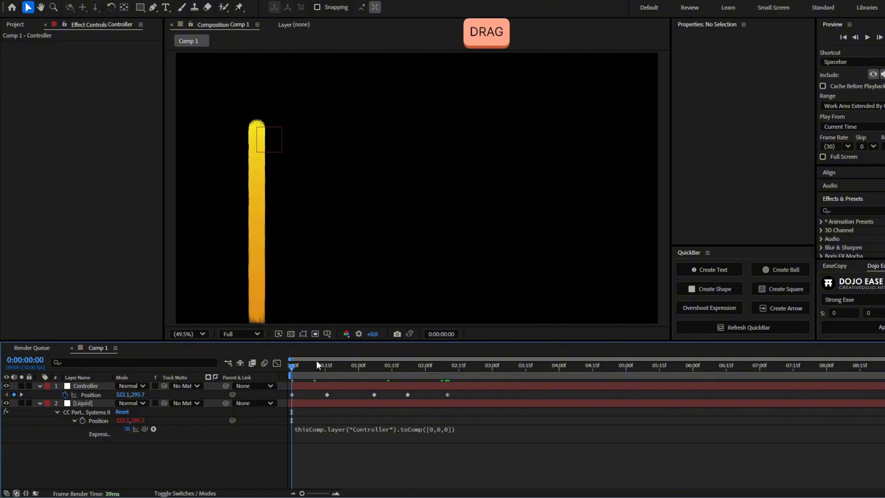
key(space)
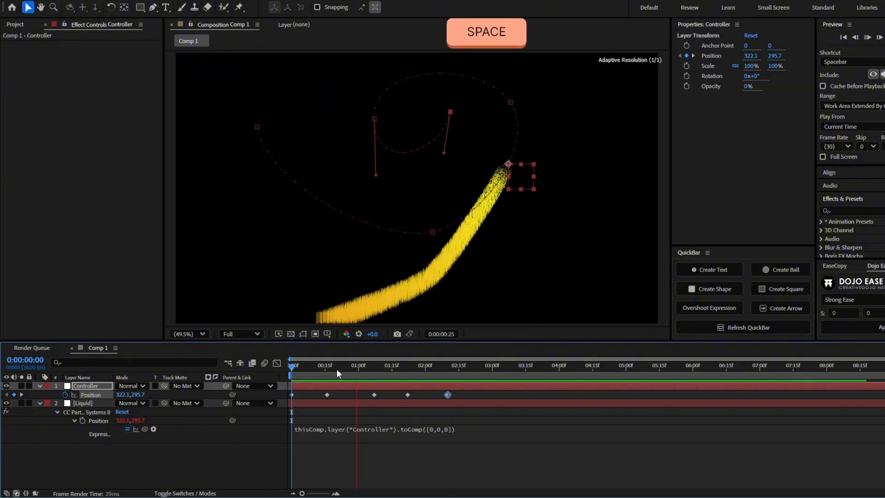
key(space)
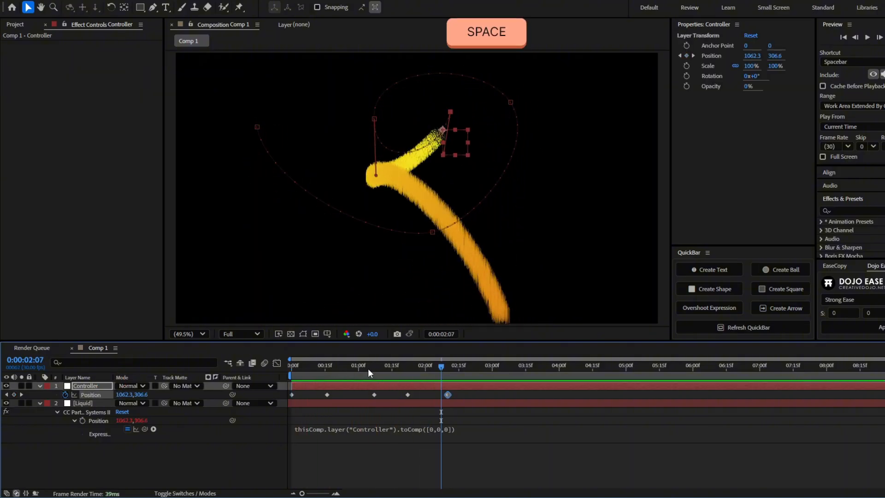
Set the three middle Controller position keyframes to Rove Across Time
click(418, 395)
drag(433, 392, 319, 391)
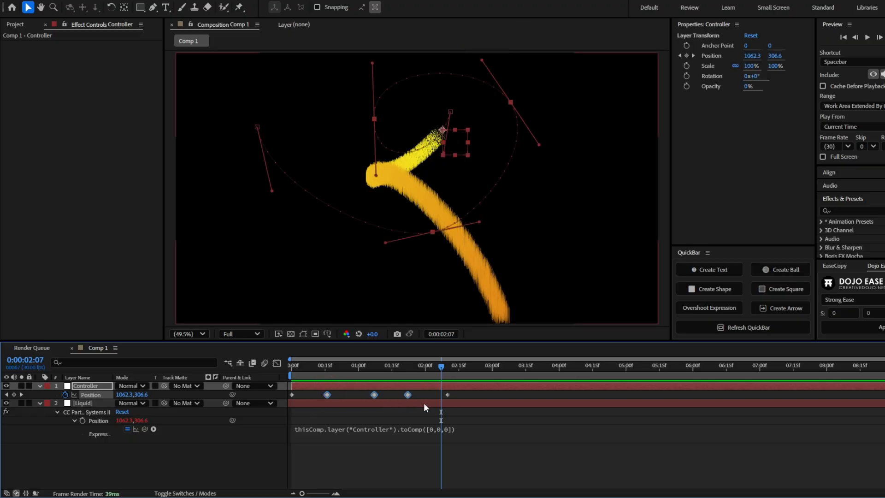
right_click(408, 395)
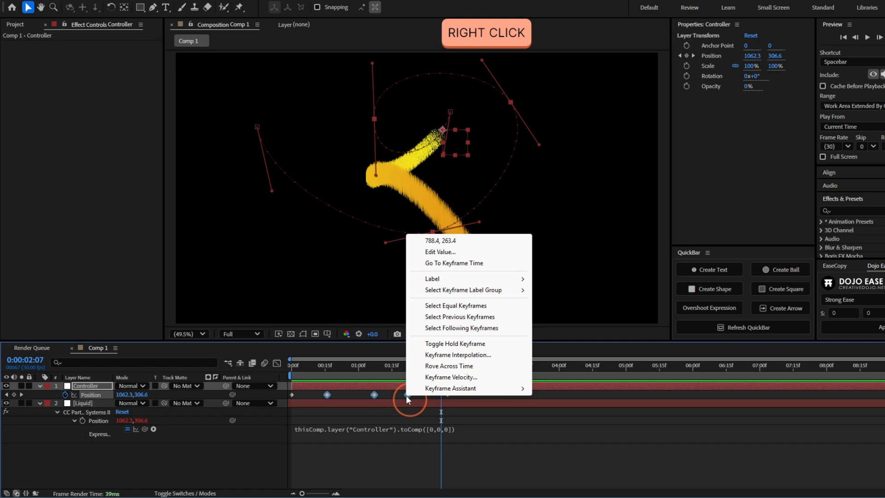
click(436, 369)
Try different timings for the Controller's last position keyframe, leaving it slightly before 0:00:02:00
drag(447, 396, 545, 394)
key(space)
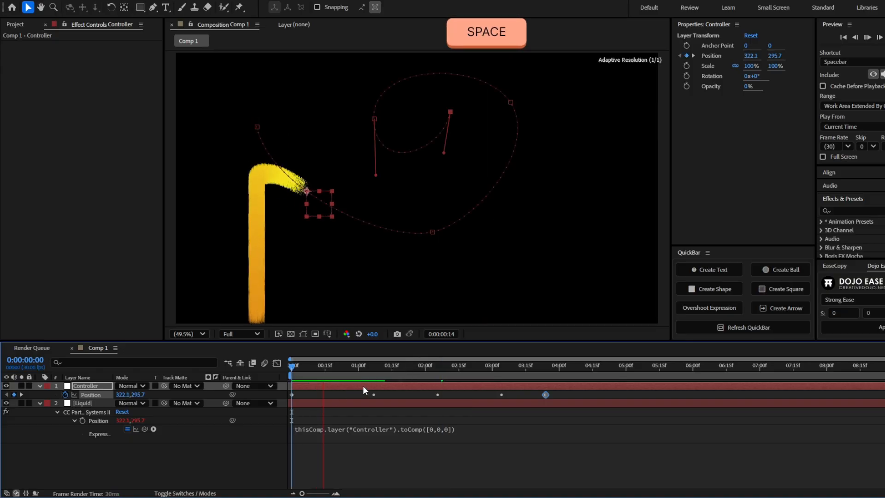
drag(545, 394, 198, 378)
click(425, 393)
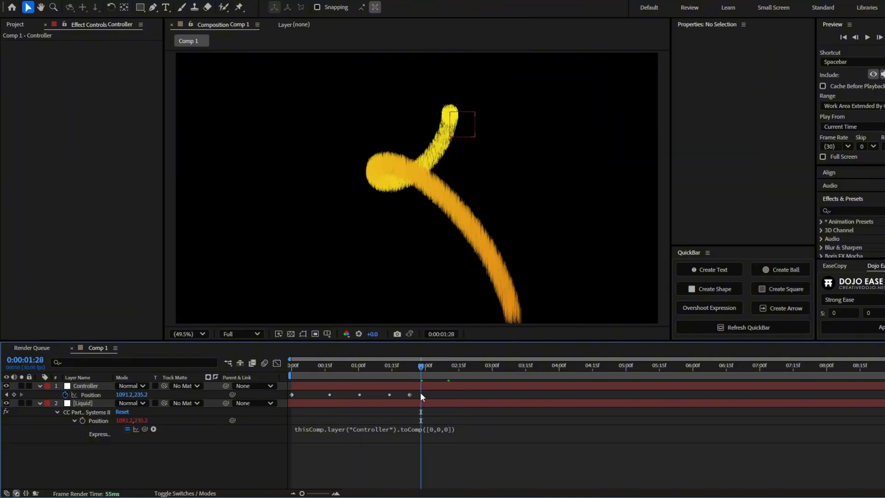
Apply Easy Ease to all the Controller's position keyframes and preview the motion from 0:00
drag(419, 391, 289, 403)
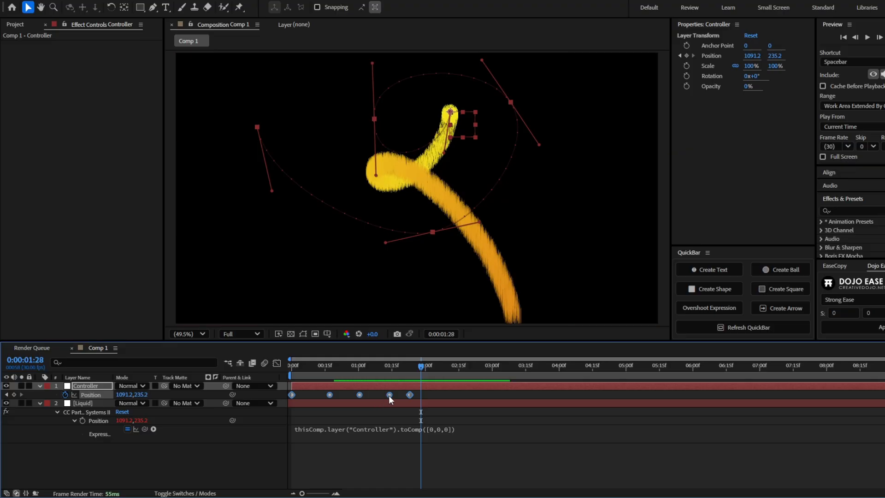
key(F9)
click(423, 394)
drag(419, 371, 275, 376)
key(space)
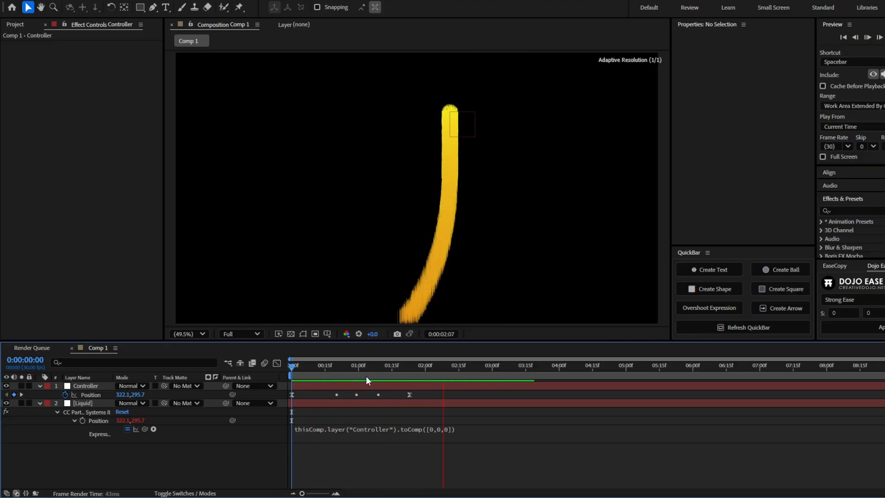
key(space)
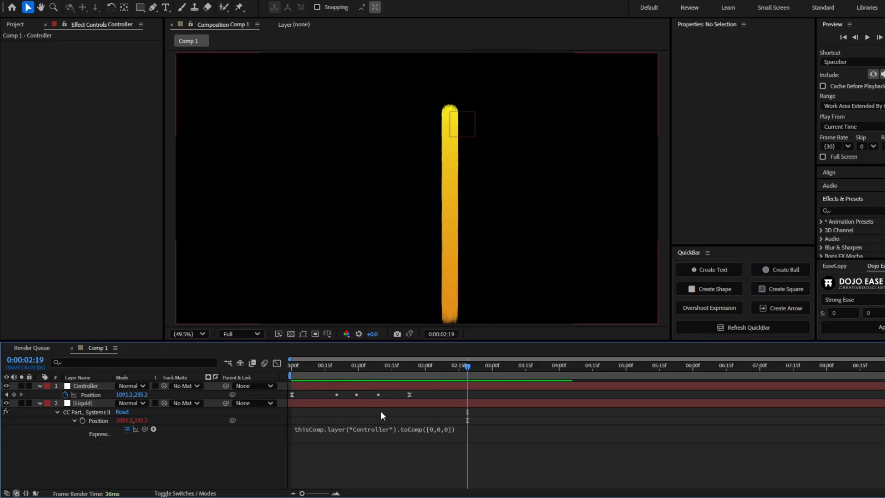
Change the Liquid layer's CC Particle Systems II particle type to Shaded Sphere and check the stream at 0:00:00:27
key(Home)
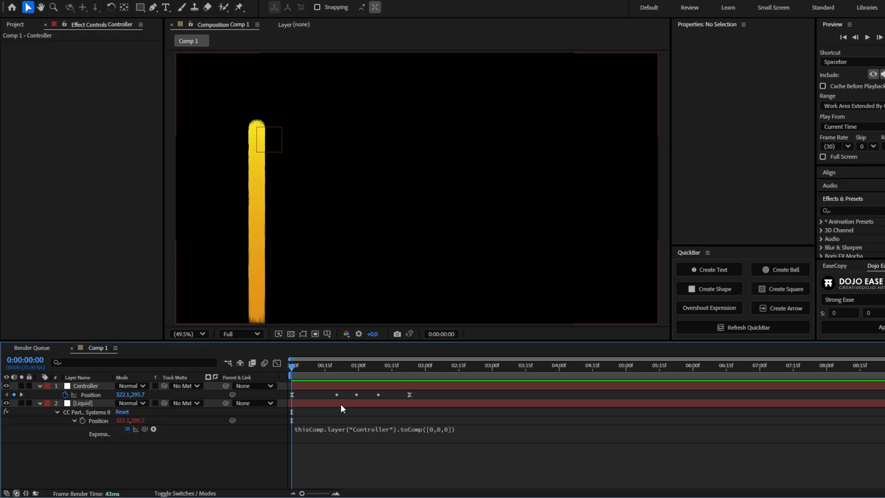
click(341, 403)
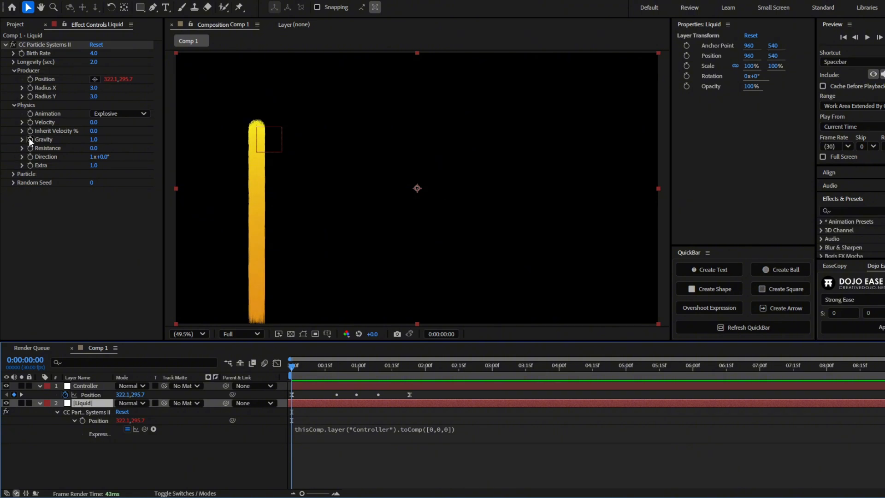
click(14, 70)
click(13, 79)
click(13, 89)
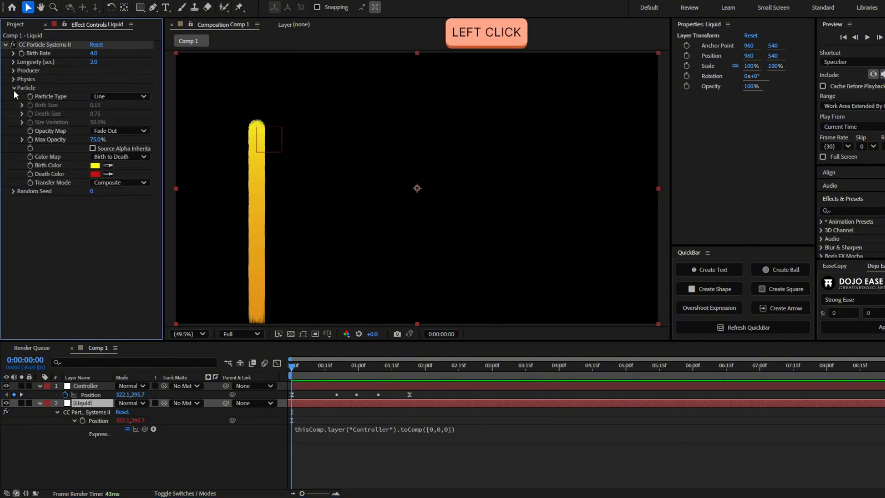
click(110, 96)
click(127, 134)
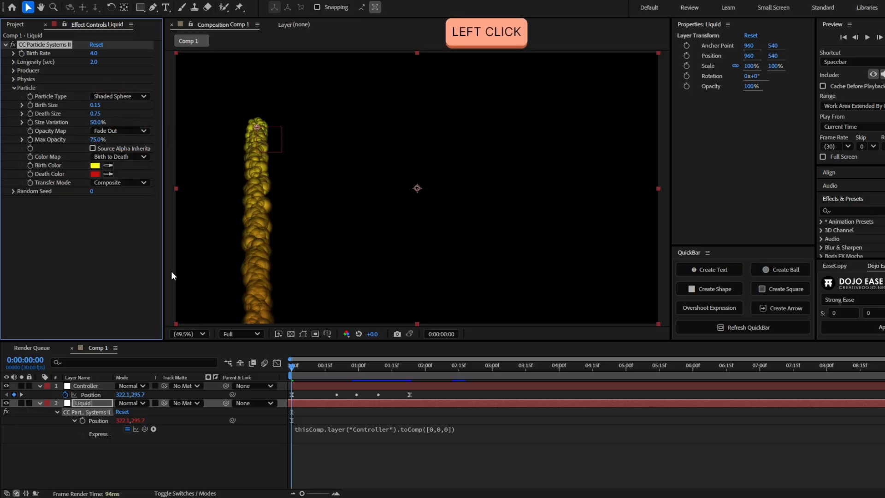
drag(332, 374, 351, 377)
click(351, 377)
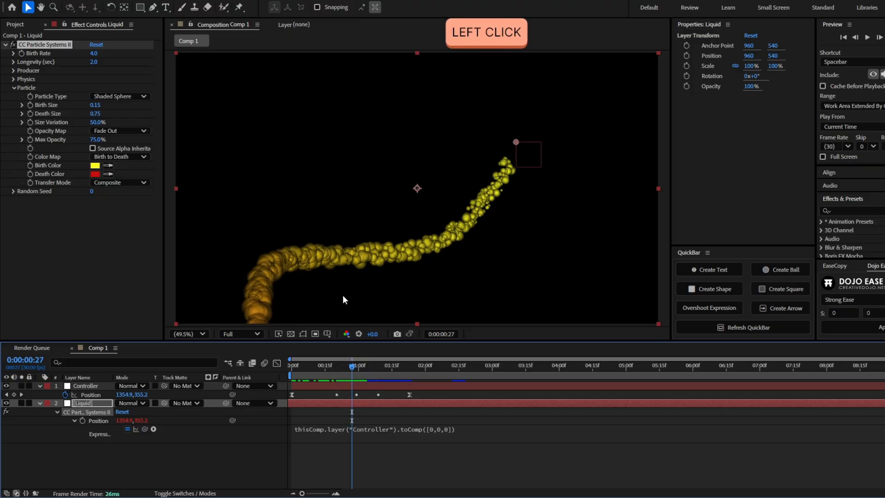
Set the particles' Birth Size and Death Size to 0.50 and preview the stream
click(95, 104)
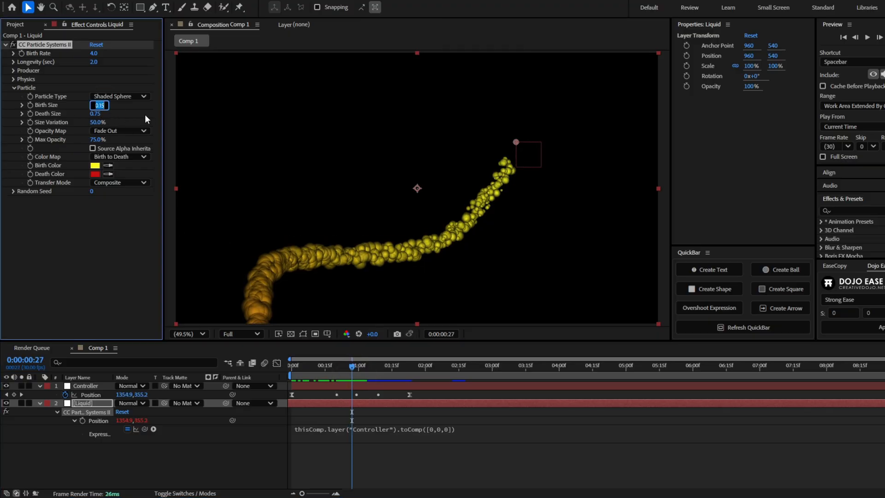
text(.5)
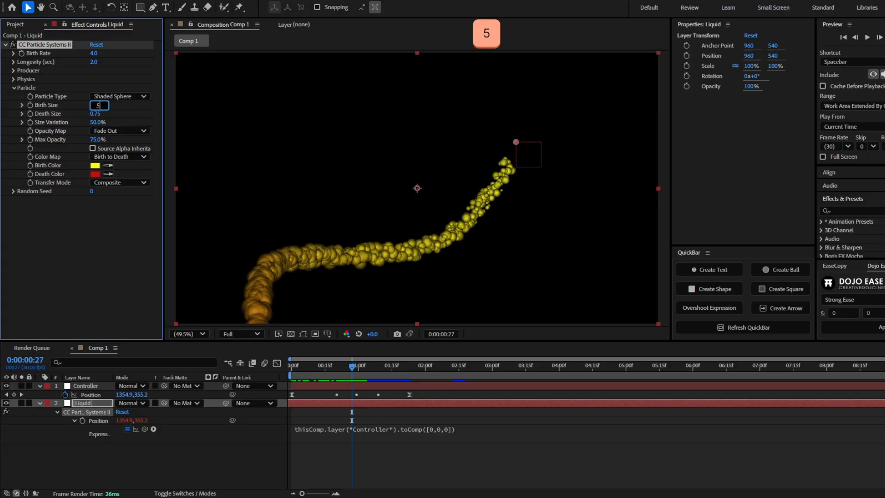
click(147, 119)
click(96, 113)
text(.)
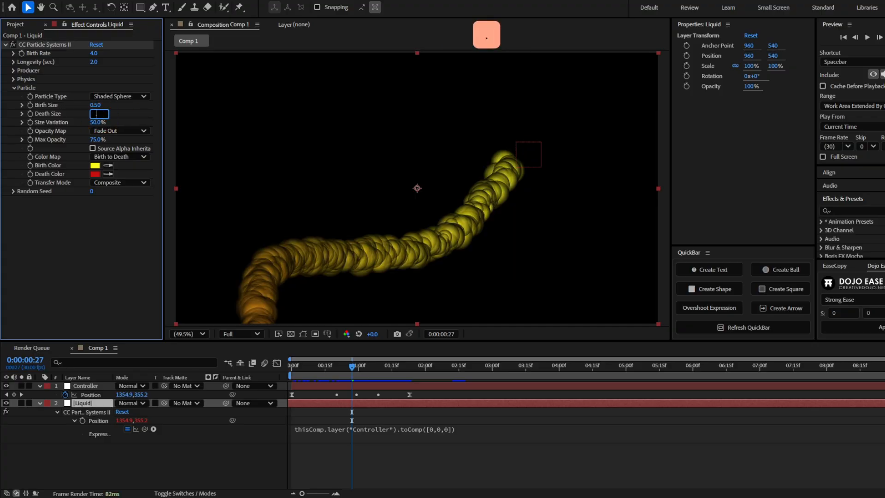
key(Return)
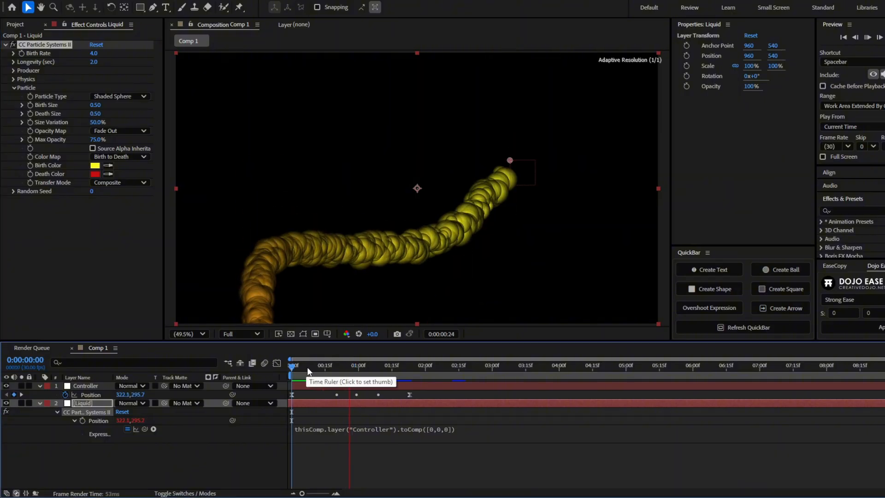
drag(317, 372, 349, 374)
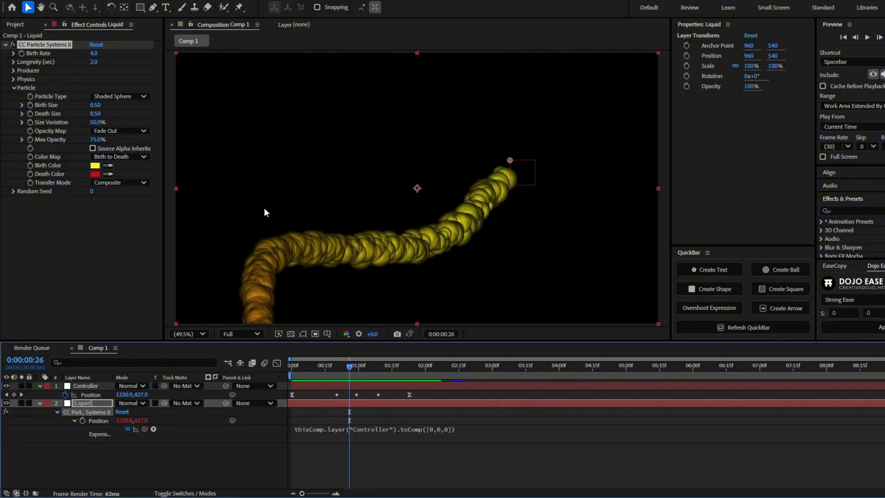
Set the particles' Opacity Map to Fade In and Out and Max Opacity to 100%, and preview the stream
click(143, 131)
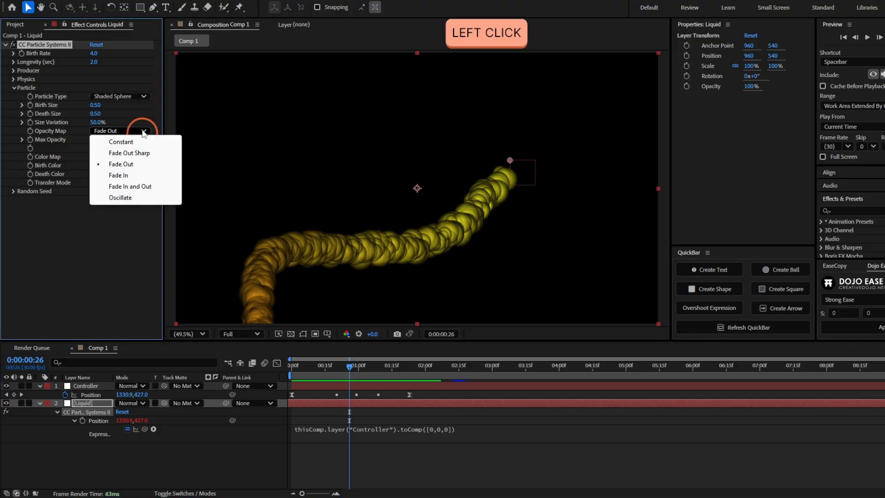
click(142, 187)
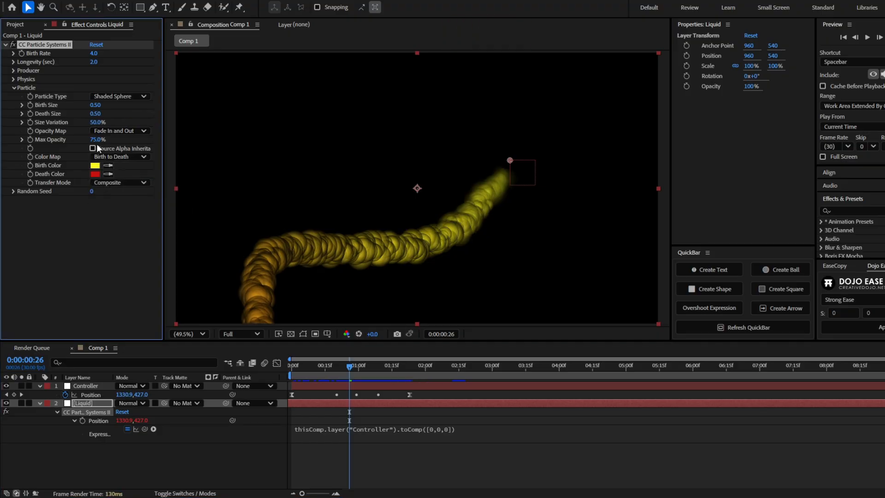
drag(96, 141, 259, 138)
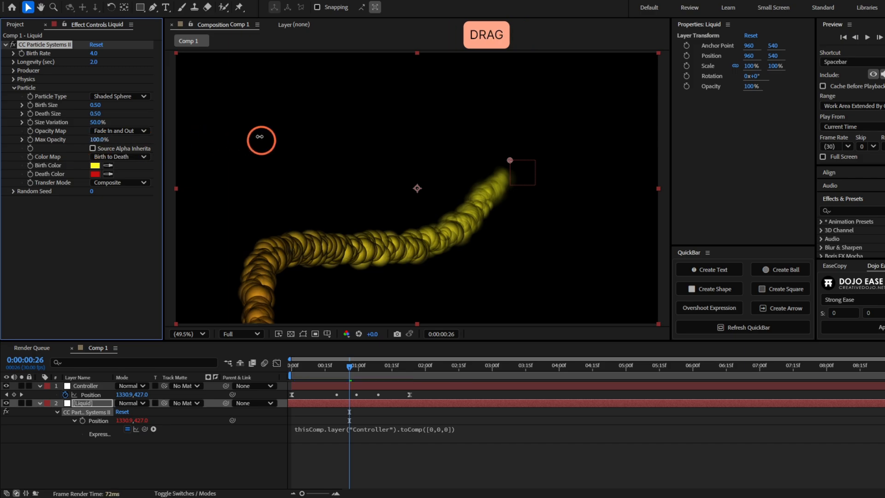
click(300, 367)
key(space)
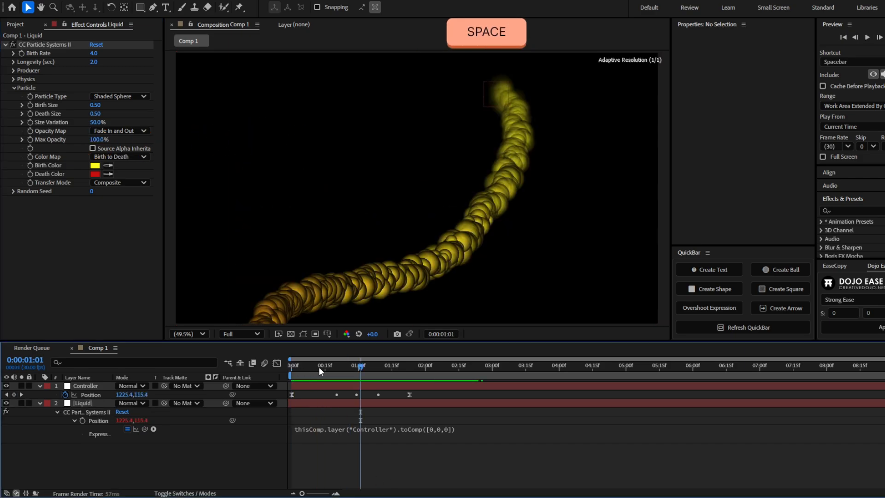
drag(319, 367, 345, 366)
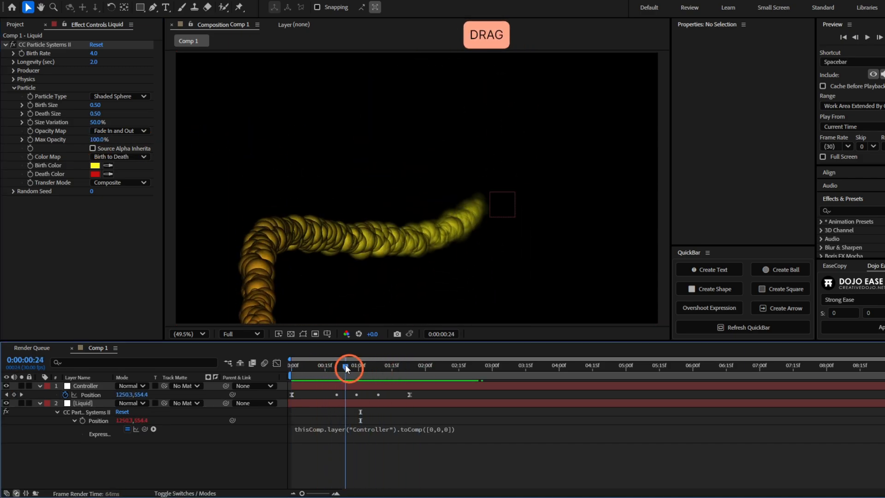
drag(319, 369, 341, 369)
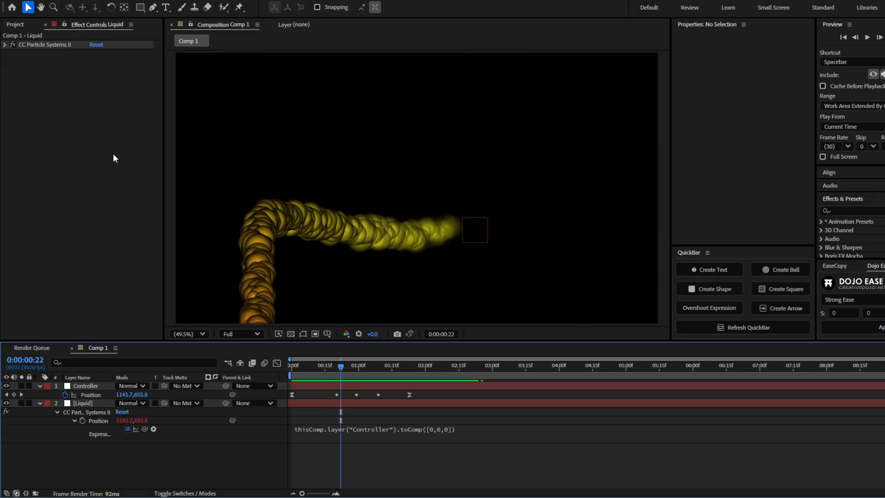
Add a Fill effect to the Liquid layer and set its color to FF6633
key(ctrl+space)
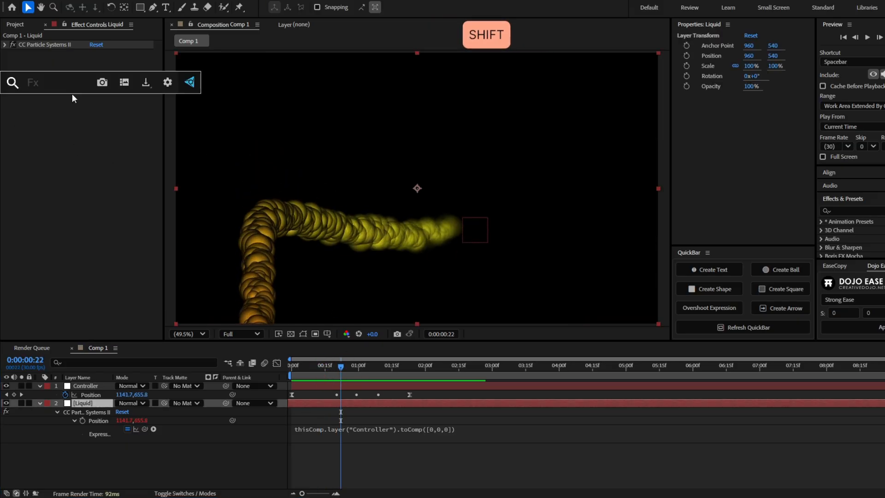
text(Fill)
key(Return)
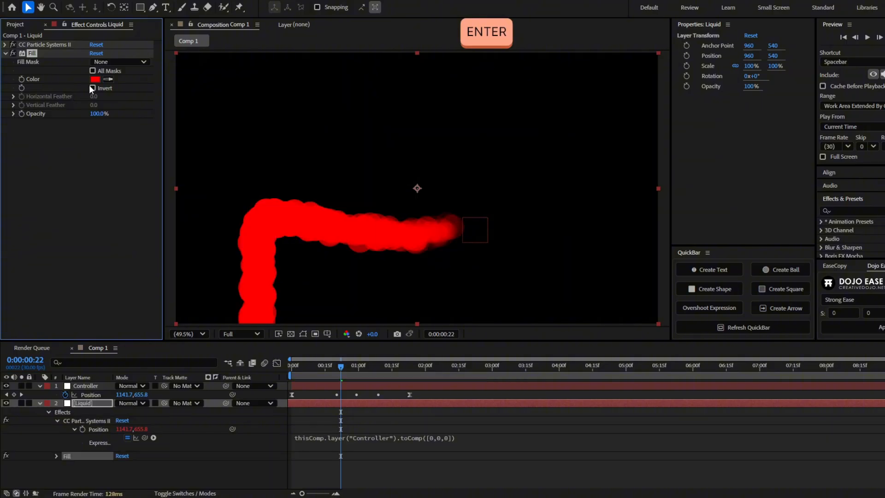
click(95, 79)
text(FF6633)
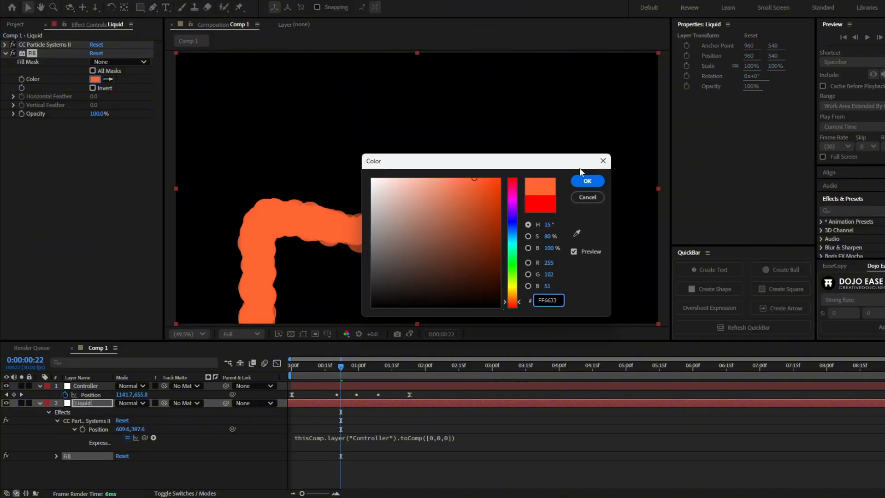
drag(579, 166, 542, 159)
click(544, 173)
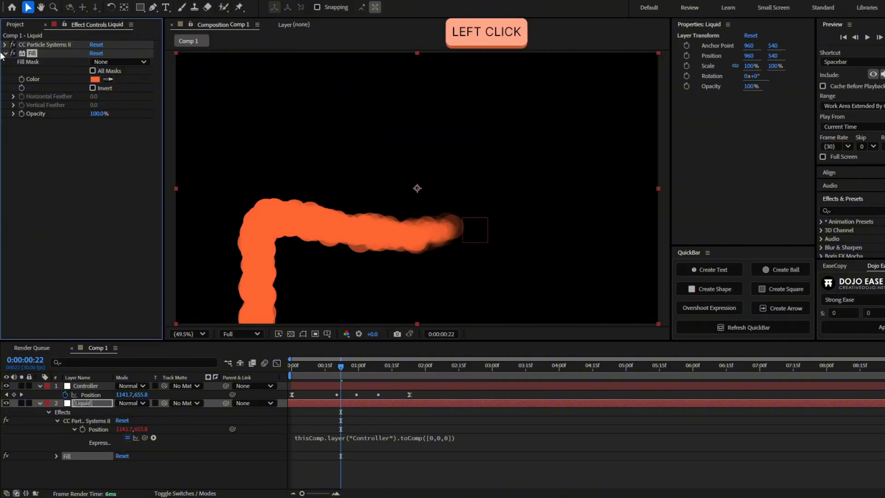
click(6, 53)
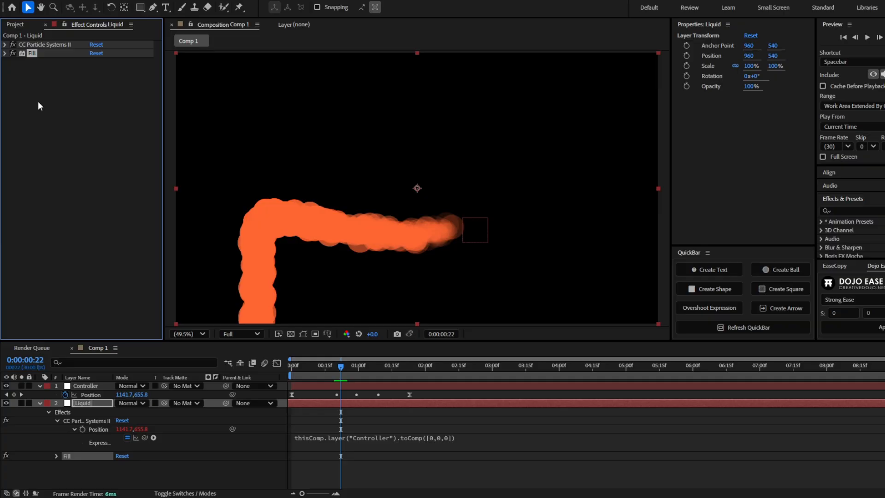
Add a Roughen Edges effect to the Liquid layer and set its Fractal Influence to 0
key(ctrl+space)
text(Rough)
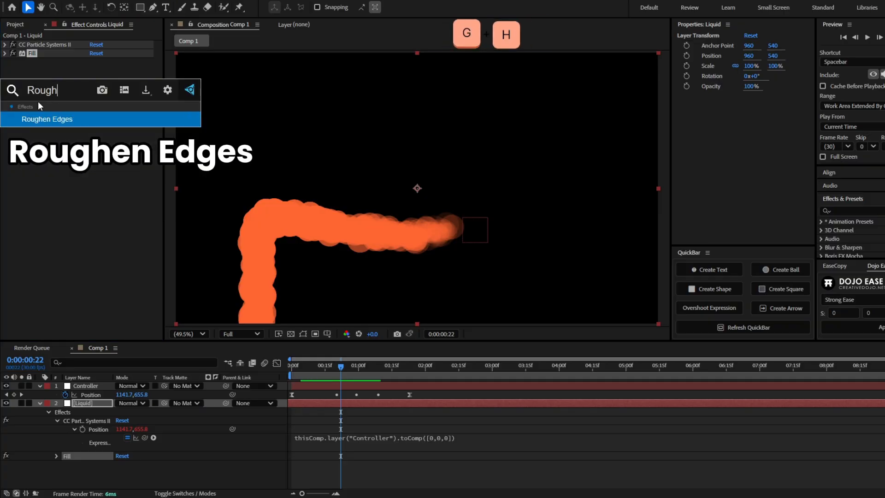
text(en Edges)
key(Return)
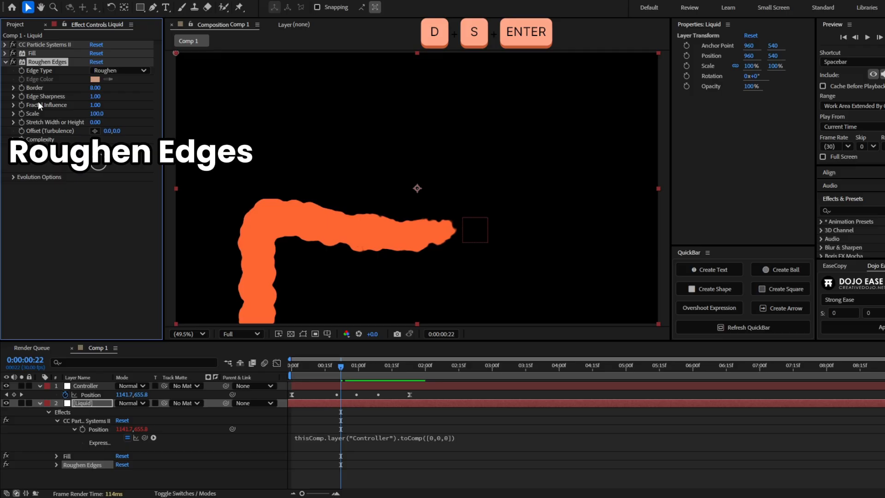
click(96, 105)
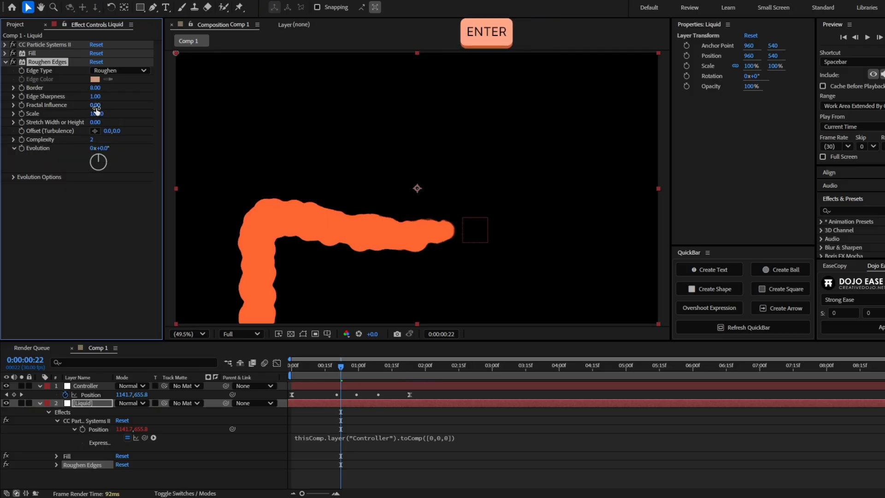
Set the Roughen Edges Border to 20 and Edge Sharpness to 2, and preview the stream up to 0:00:02:18
click(94, 88)
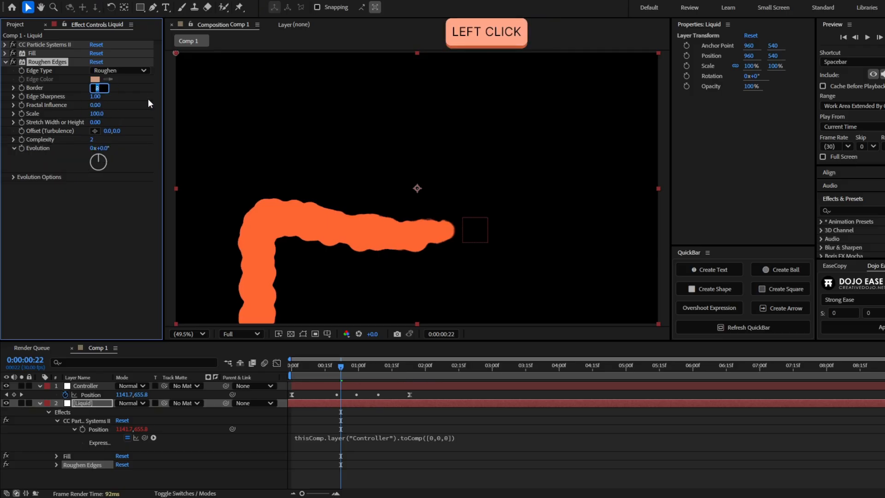
text(20)
key(Return)
click(101, 95)
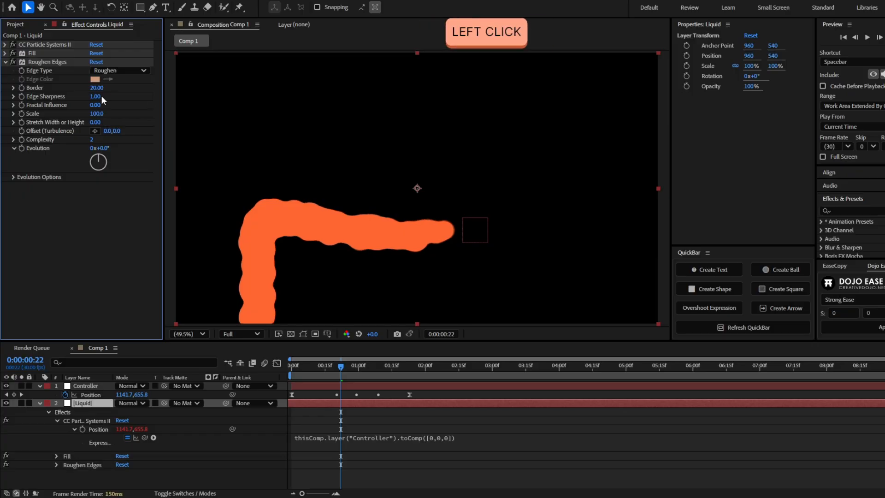
click(99, 96)
text(2)
click(130, 106)
key(space)
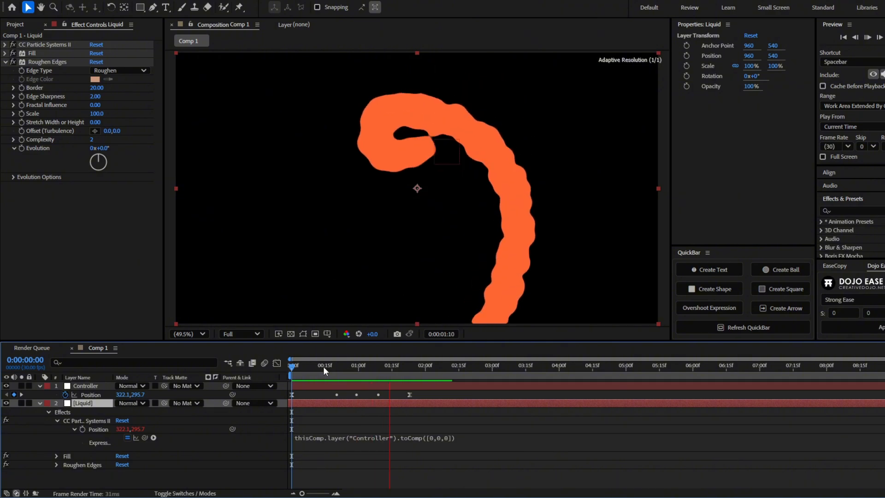
key(space)
drag(381, 369, 463, 366)
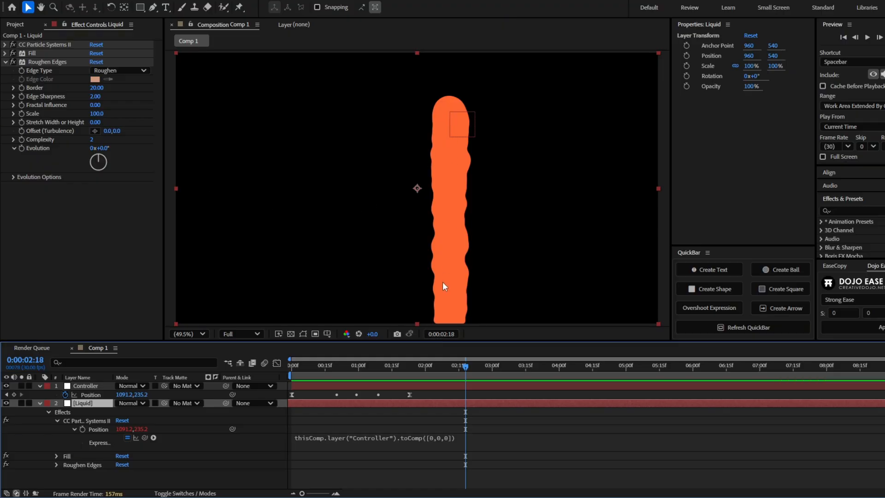
Set CC Particle Systems II's Longevity to 0.7 seconds and Birth Rate to 0.5, and preview the stream from the start
click(5, 45)
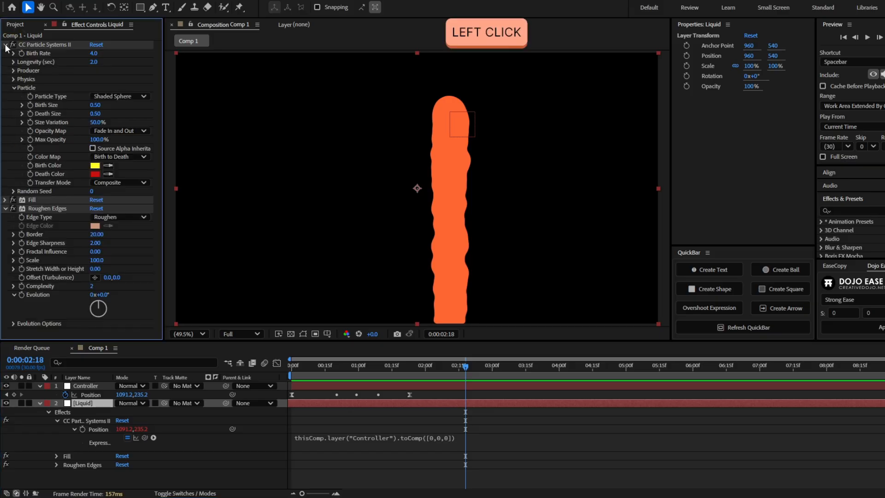
click(92, 64)
text(0.7)
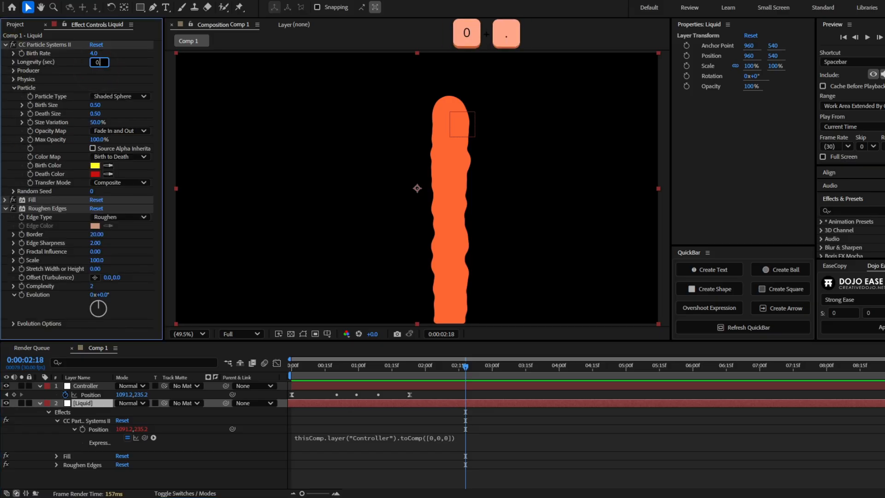
key(Return)
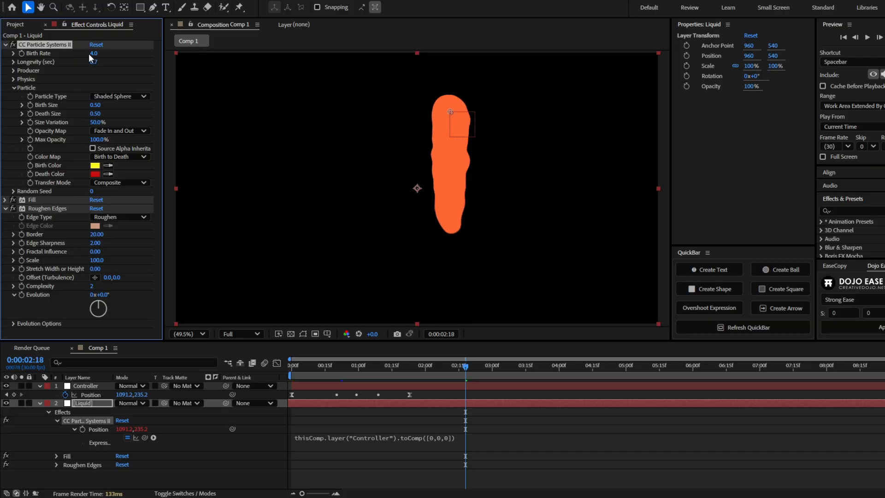
click(94, 55)
text(0.5)
key(Return)
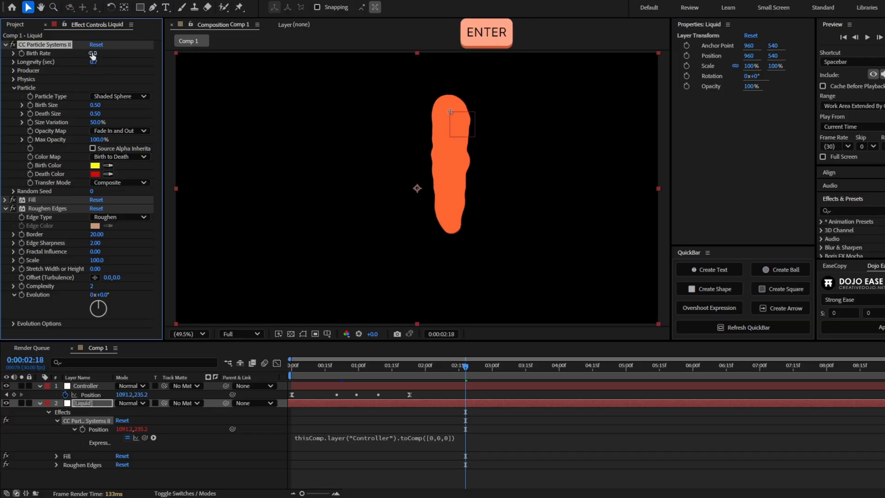
key(Home)
key(space)
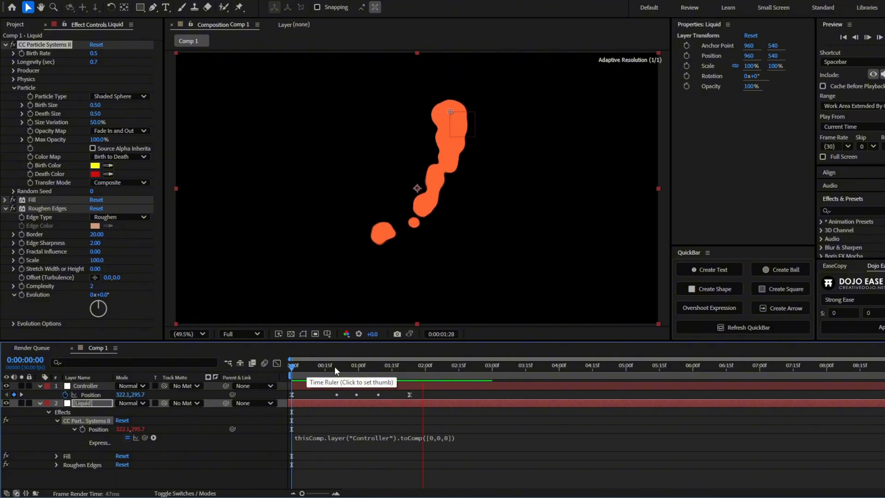
key(space)
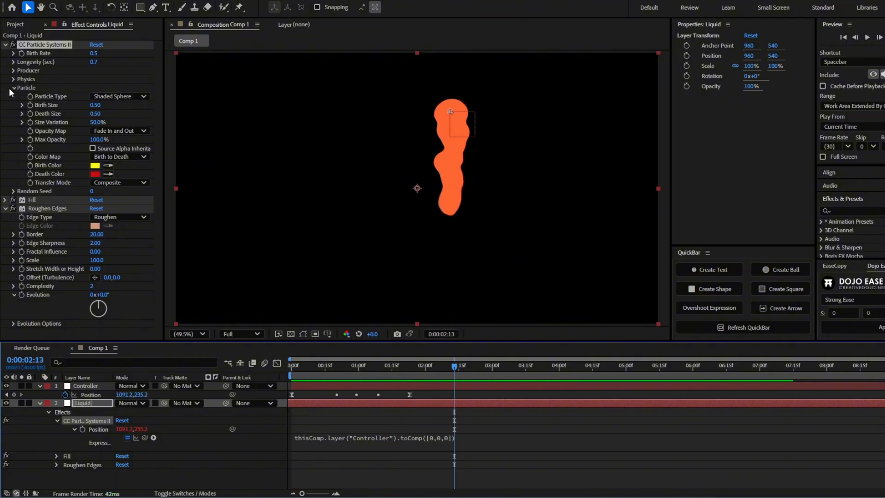
Set the particles' Gravity to 0.2 in the Physics settings, preview the stream and check it at 0:00:00:17
click(12, 87)
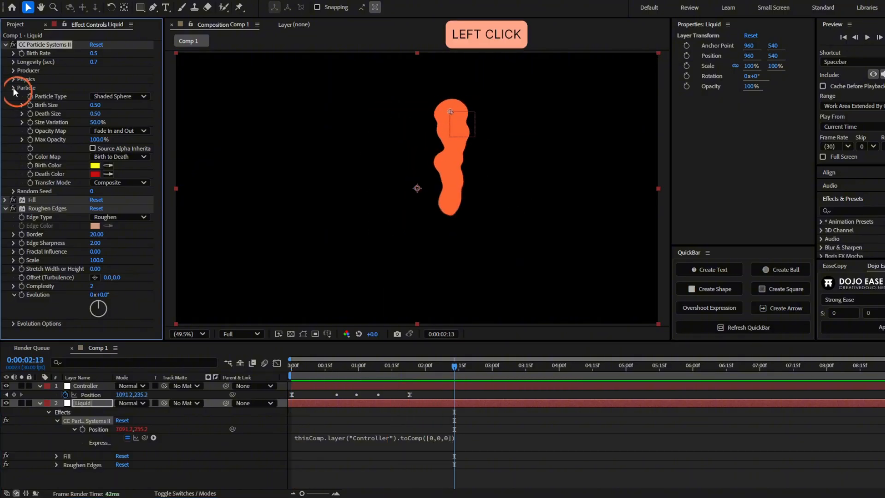
click(12, 79)
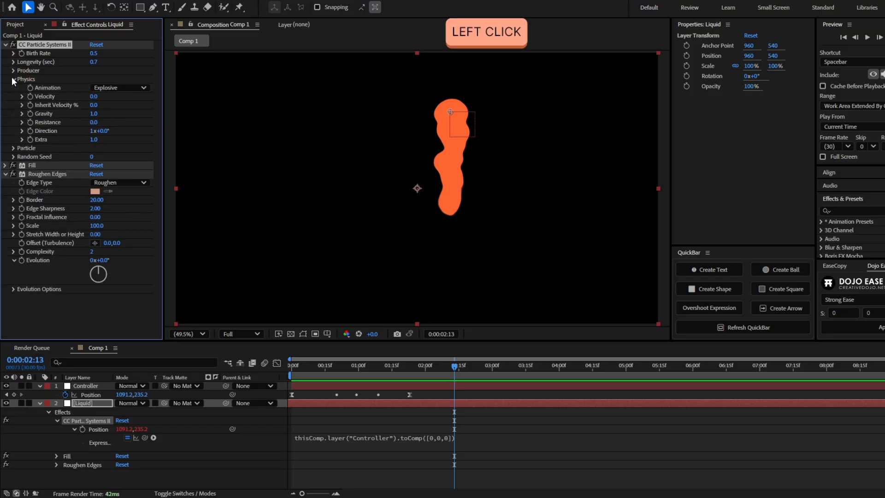
click(91, 114)
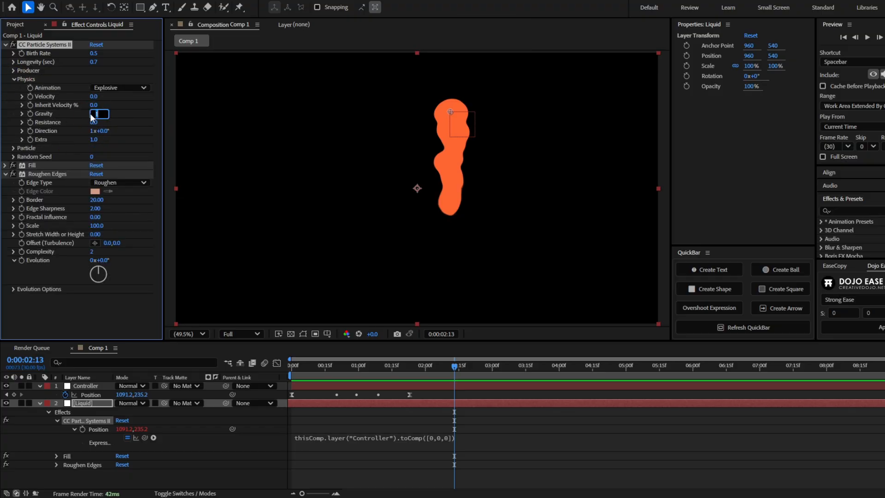
text(0.2)
key(Return)
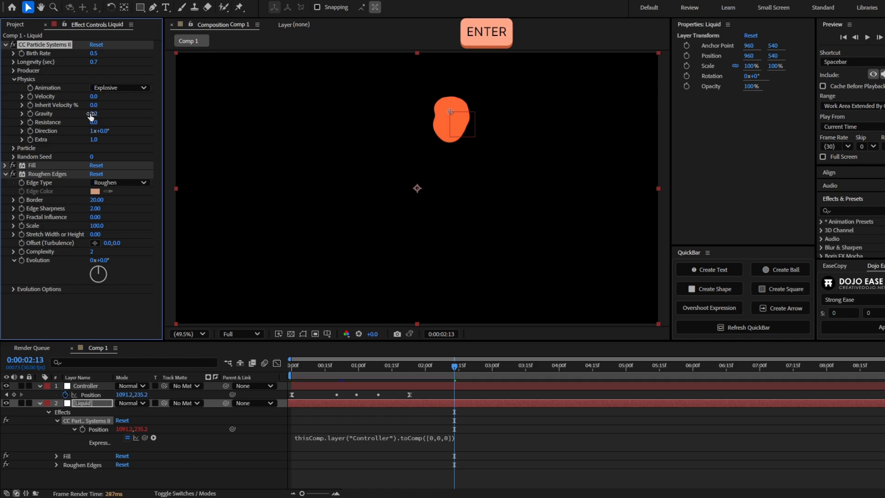
drag(455, 366, 292, 366)
key(space)
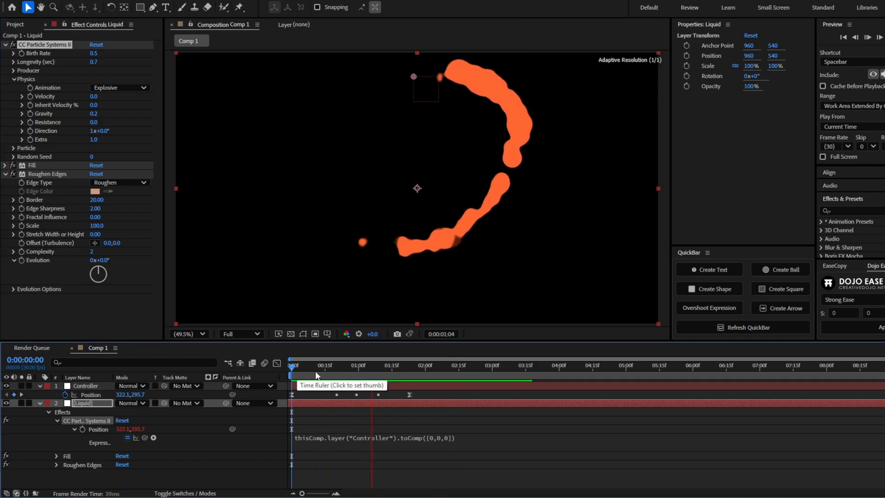
drag(324, 367, 330, 367)
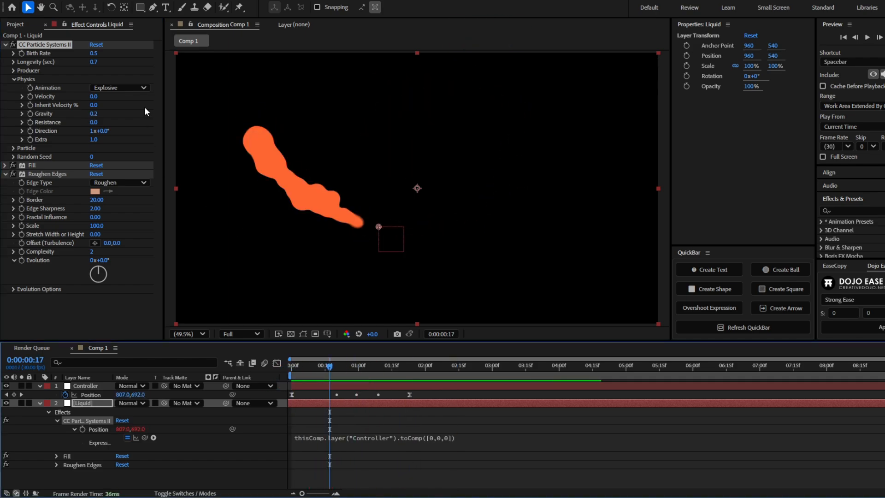
Set the particles' Inherit Velocity to 50% and preview the stream from the start
click(96, 105)
text(50)
click(345, 390)
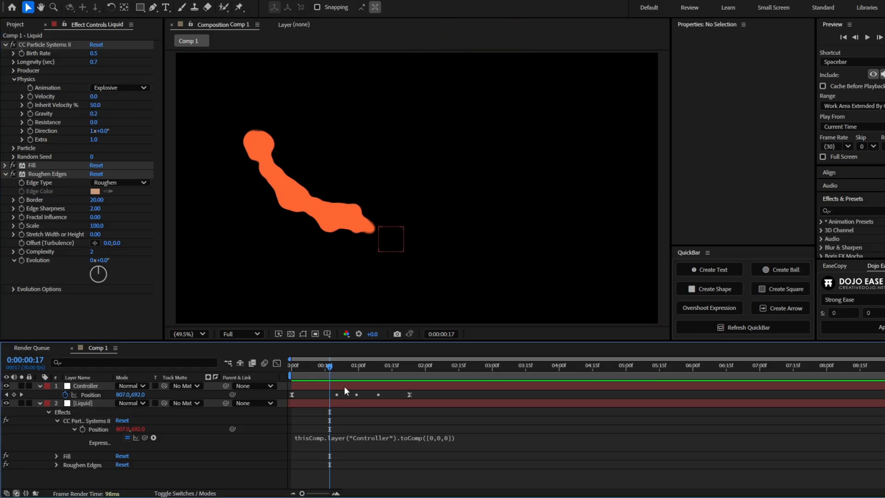
drag(319, 367, 283, 369)
key(space)
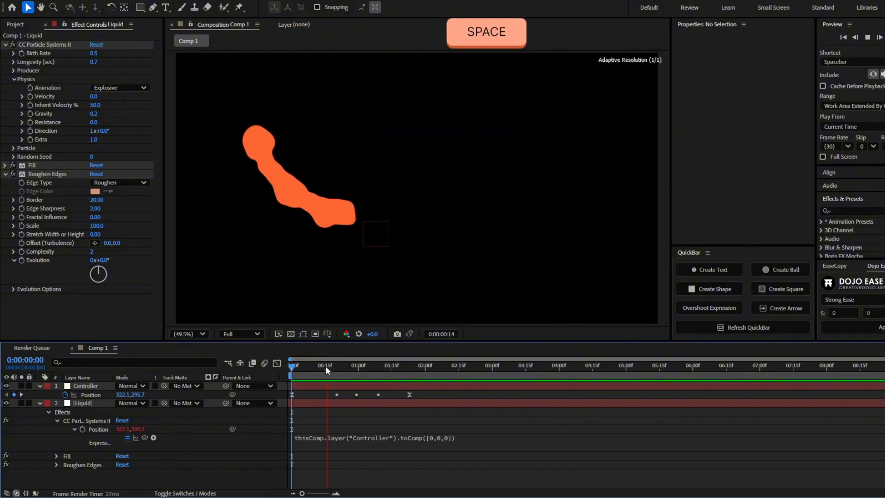
Collapse the Liquid layer's properties in the timeline and preview the animation
click(338, 402)
key(u)
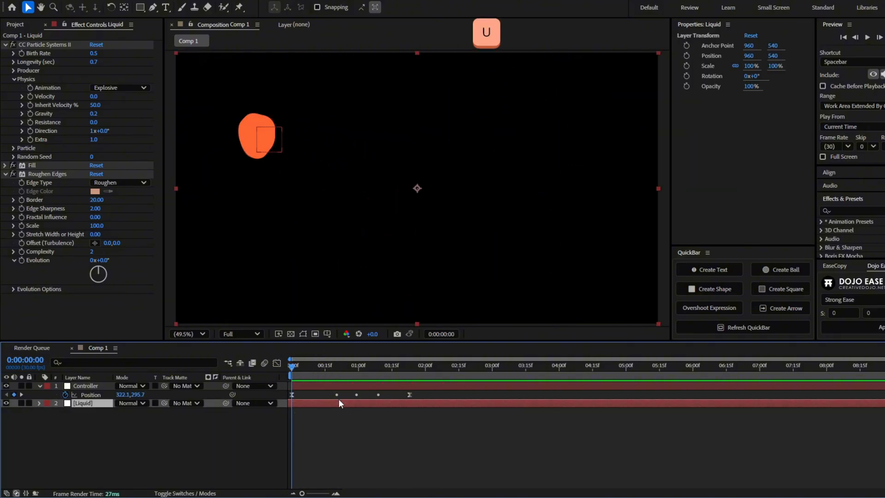
key(space)
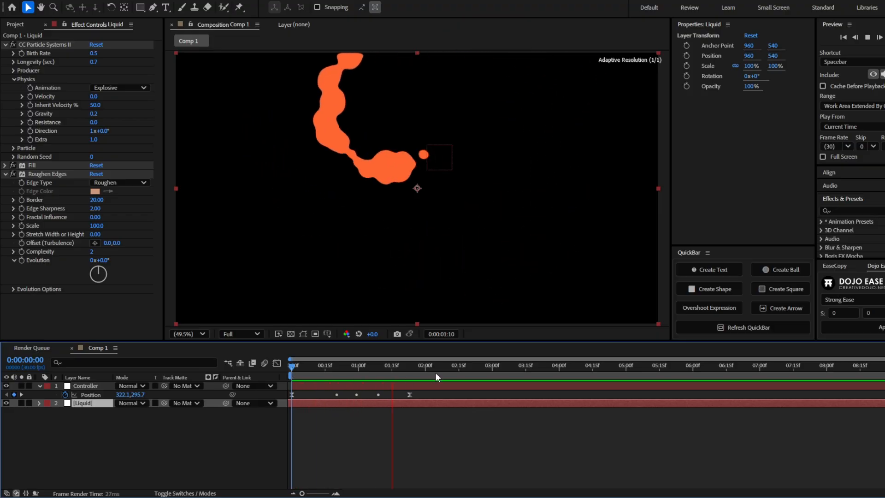
Extend the Controller's motion path with three more Position keyframes between about 0:00:02:05 and 0:00:03:10, and preview the motion
click(427, 367)
click(443, 368)
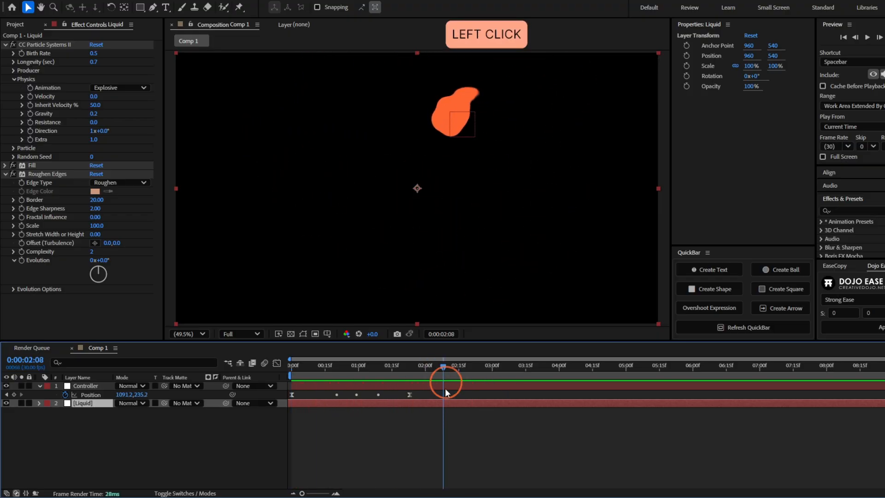
click(445, 387)
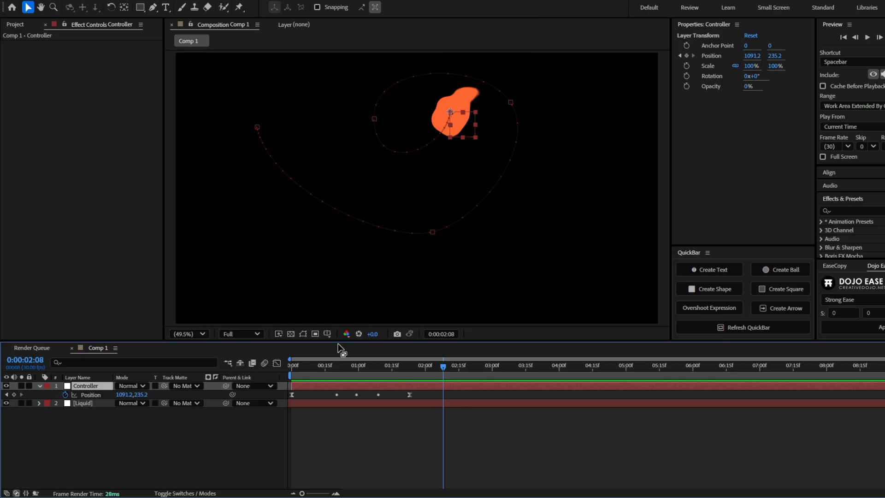
drag(458, 125, 529, 249)
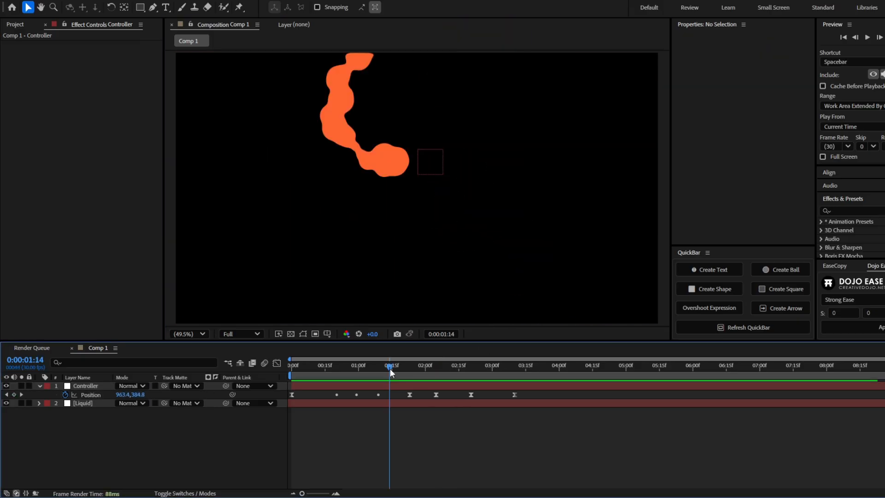
drag(389, 369, 377, 364)
key(space)
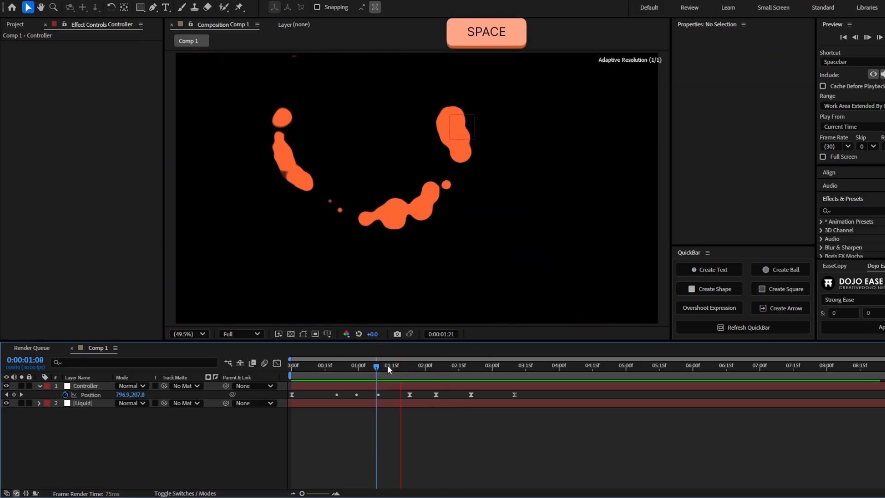
click(491, 367)
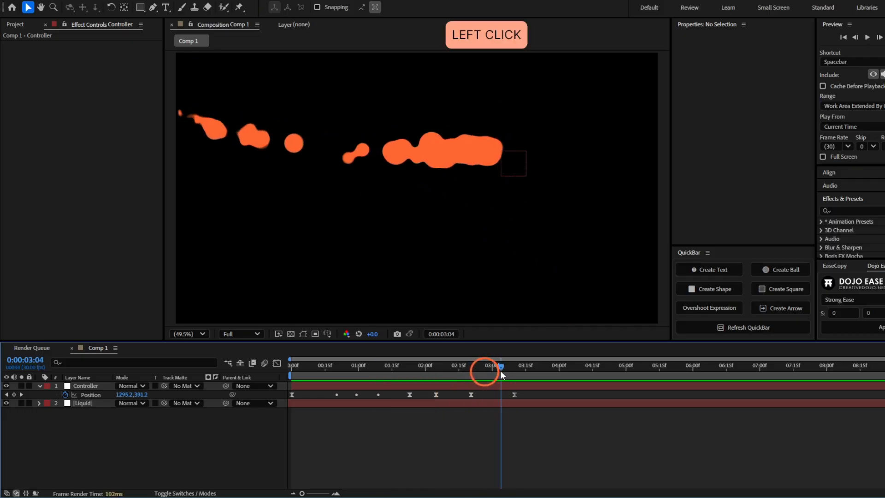
drag(492, 375, 494, 374)
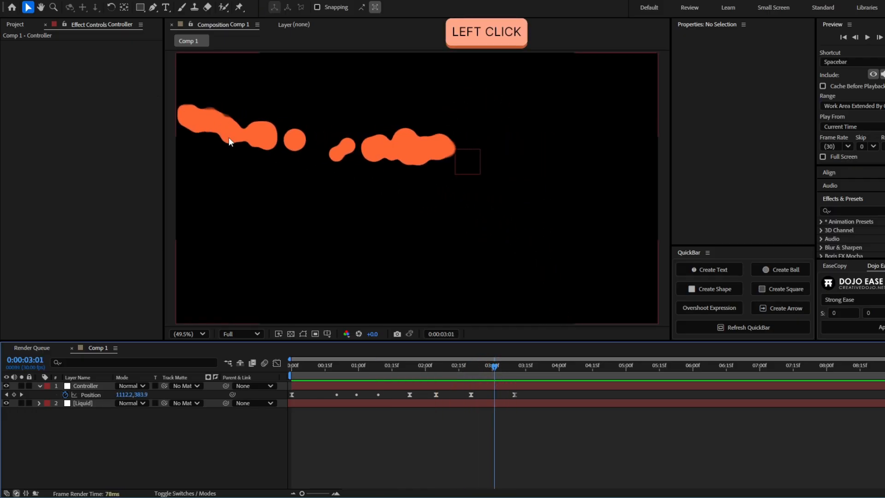
Set the Liquid layer's Inherit Velocity to 25% and preview the stream from 0:00:01:28
click(490, 404)
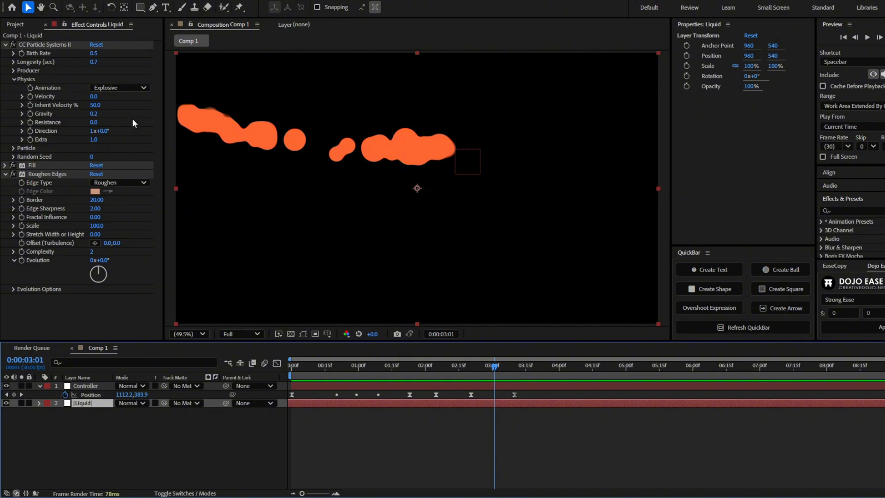
click(95, 106)
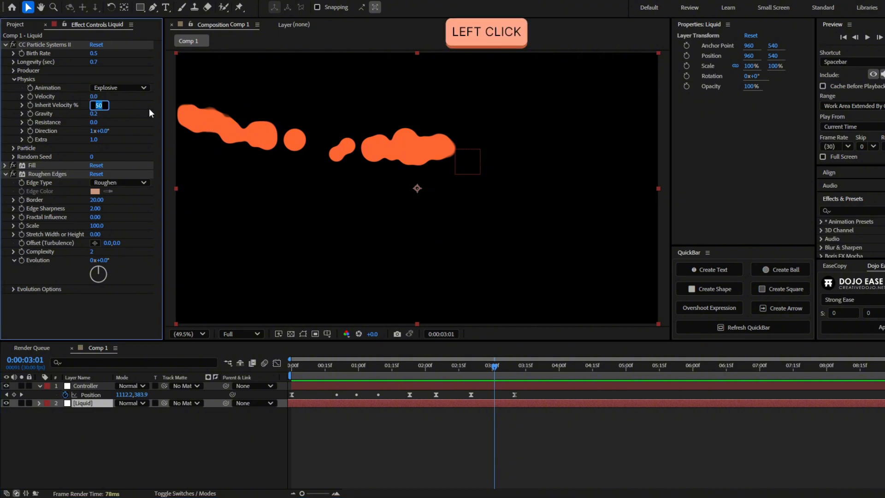
text(25)
key(Return)
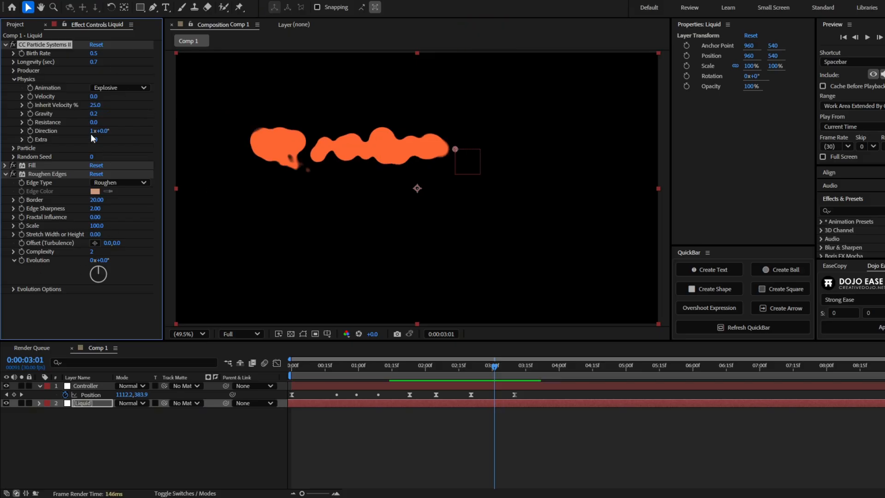
click(422, 374)
key(space)
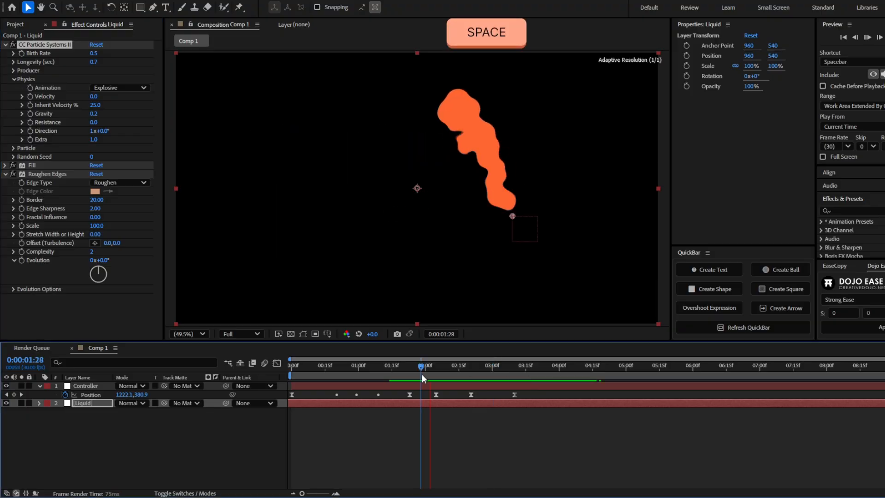
key(space)
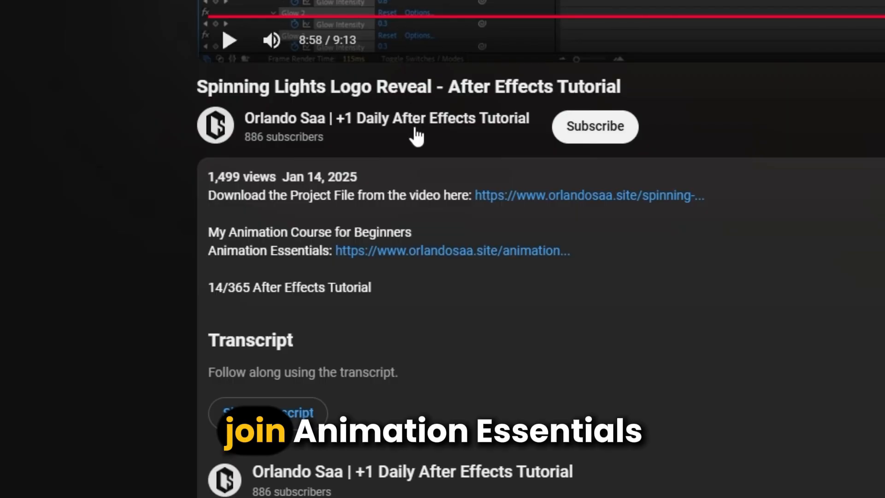
click(428, 253)
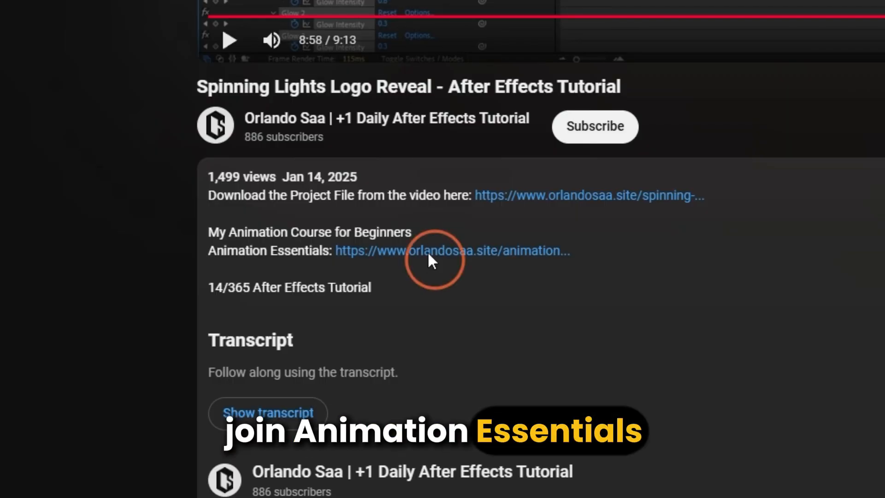